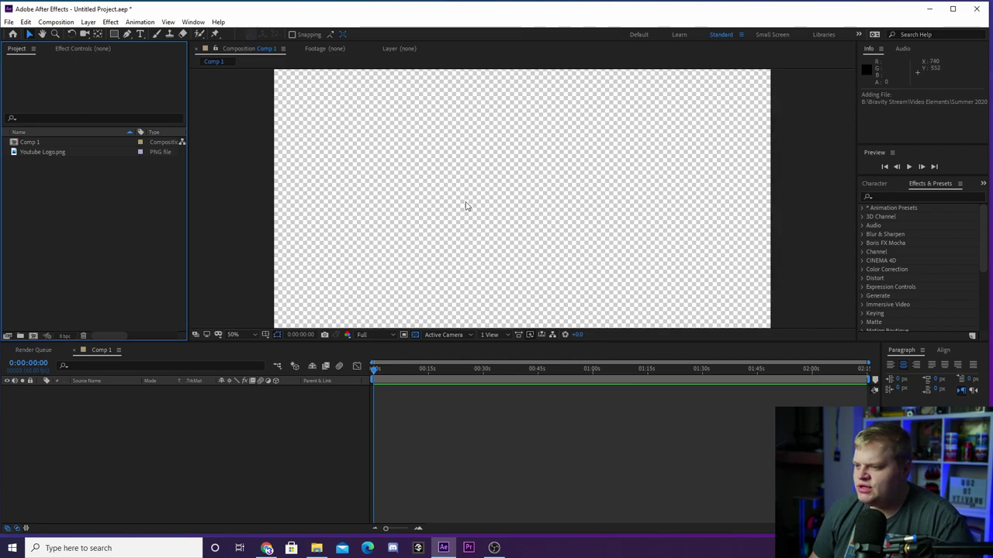
Preview the imported YouTube logo image, then clear the project selection.
left_click(48, 153)
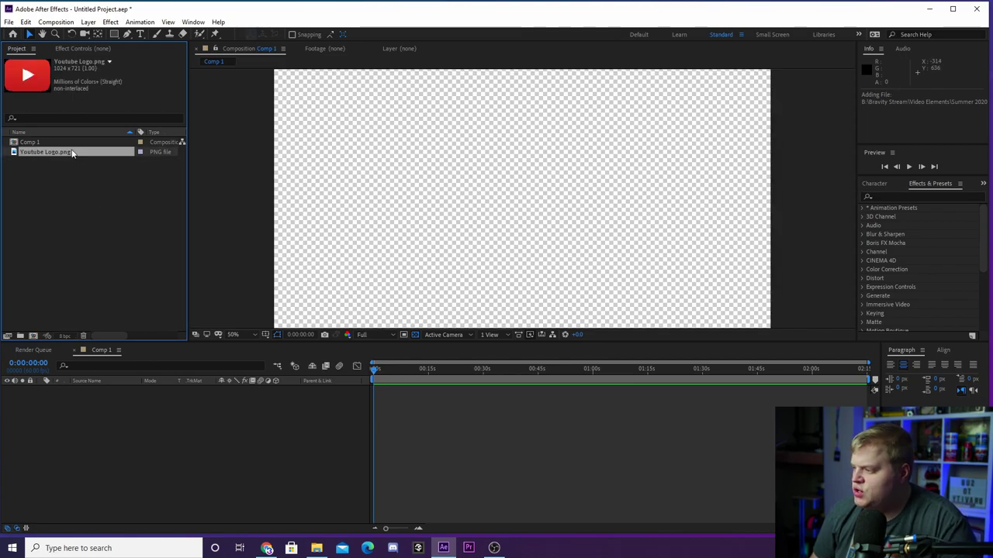
left_click(49, 190)
left_click(61, 145)
left_click(101, 203)
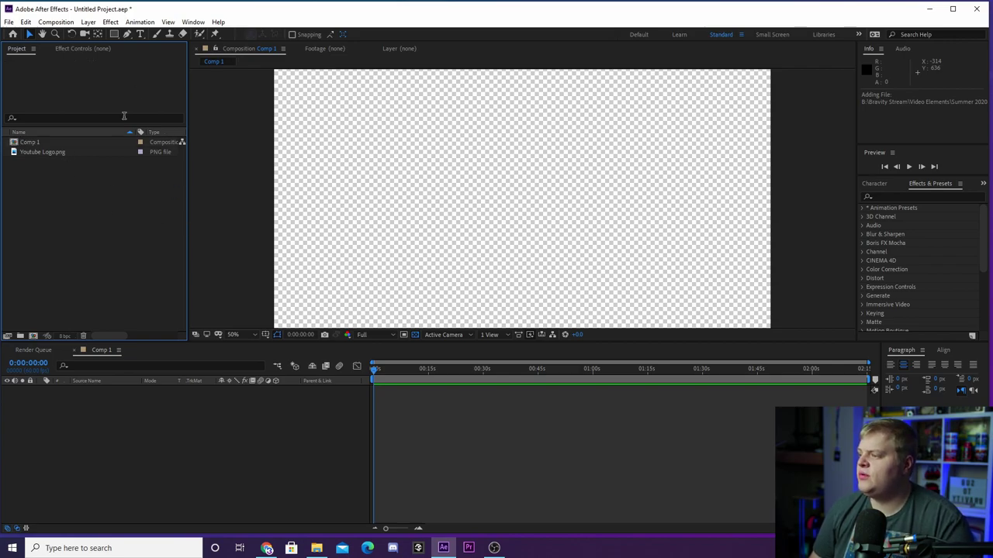
Draw a wide rounded rectangle bar and centre it vertically with the Align panel.
mouse_move(115, 34)
left_mouse_down()
mouse_move(171, 71)
mouse_move(169, 49)
left_mouse_up()
mouse_move(398, 149)
left_mouse_down()
mouse_move(463, 214)
mouse_move(604, 185)
mouse_move(595, 187)
left_mouse_up()
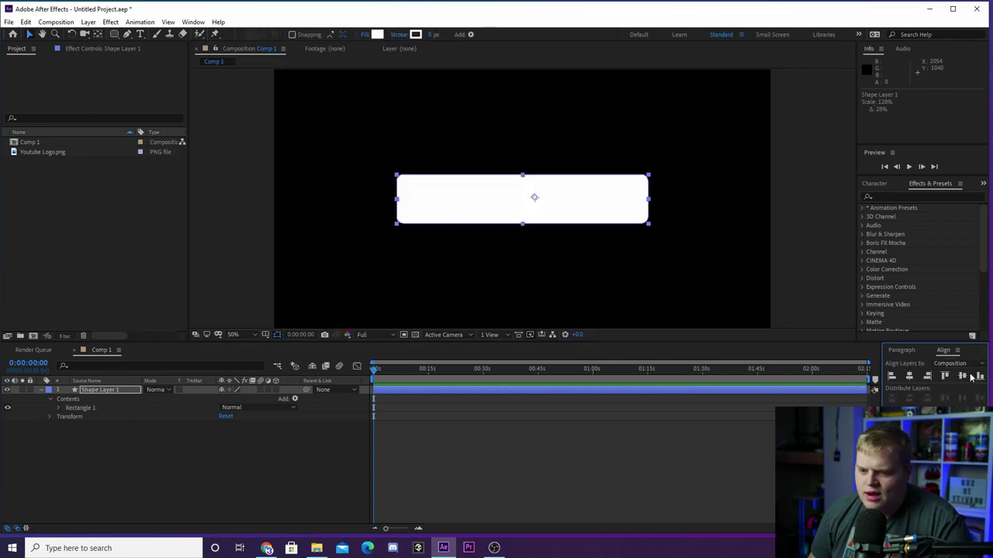
left_click(962, 376)
left_click(302, 448)
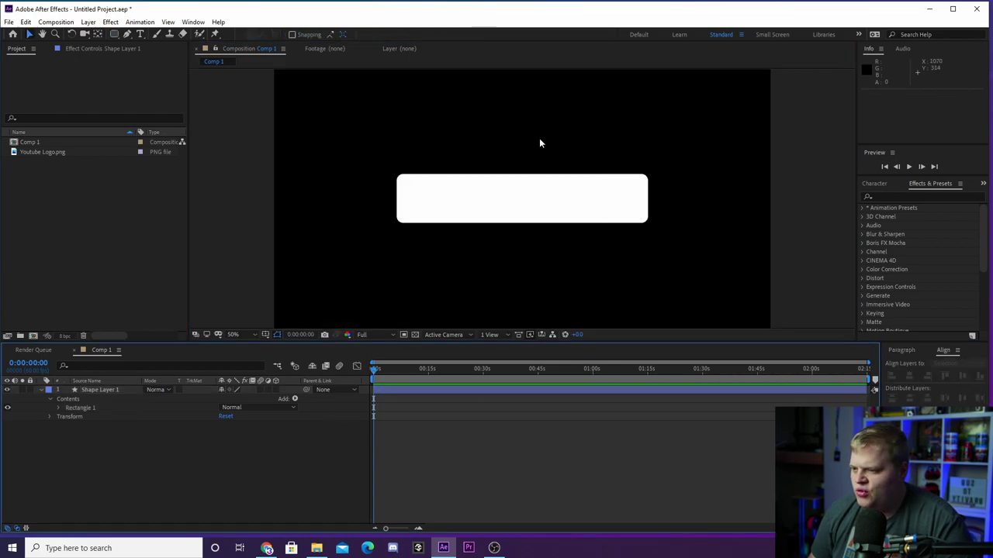
Add Youtube Logo.png to Comp 1, shrink it to about 20%, and move it to the bar's left end.
left_click_drag(44, 153, 109, 392)
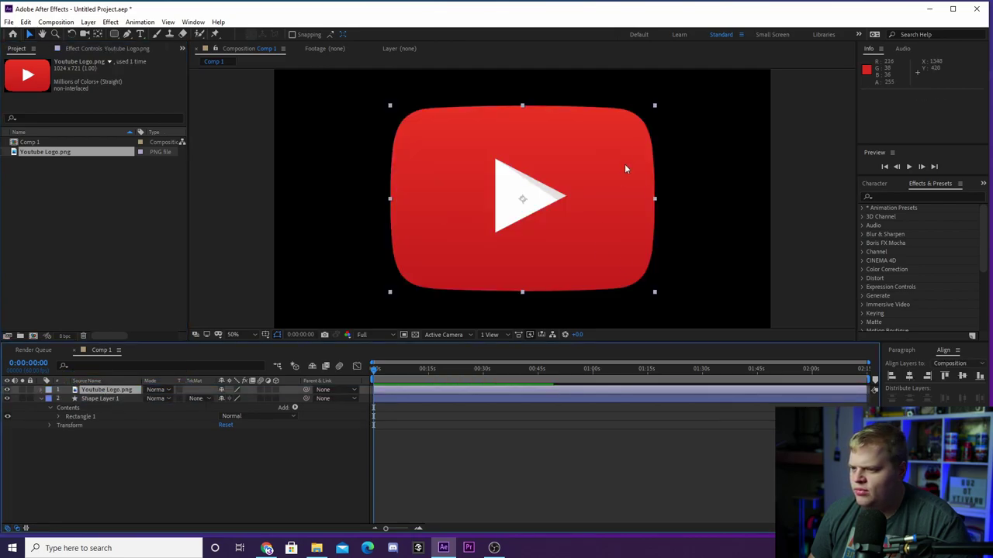
left_click_drag(655, 108, 590, 184)
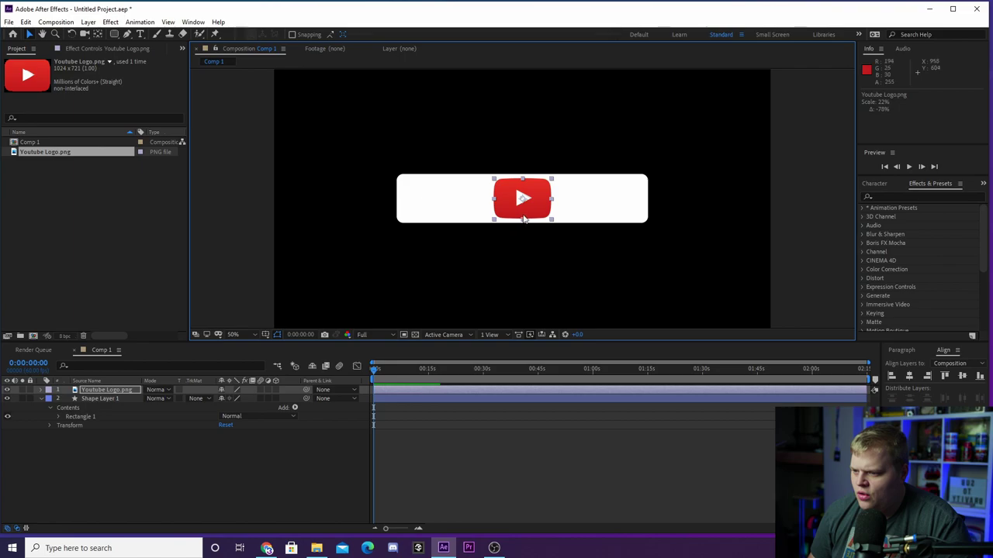
left_click_drag(534, 210, 456, 210)
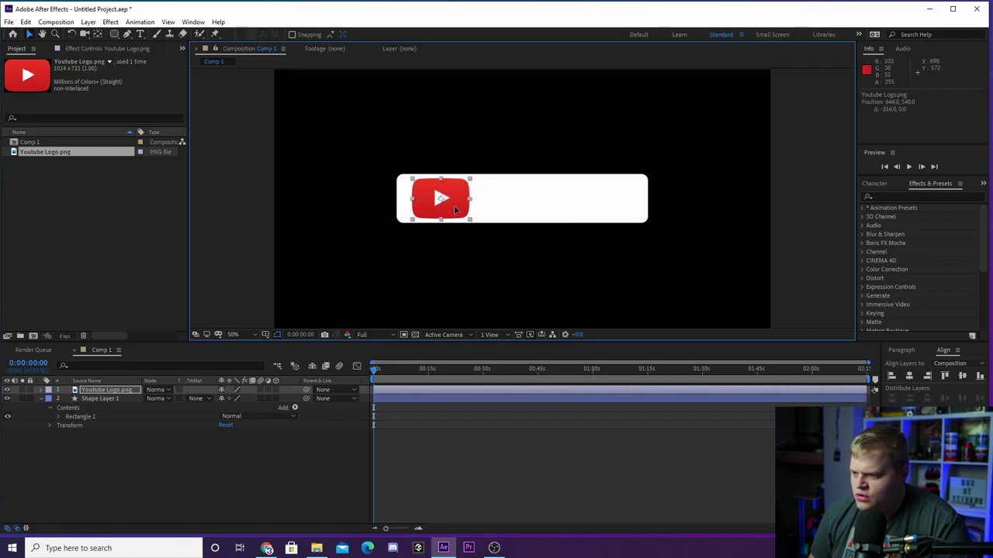
left_click(266, 260)
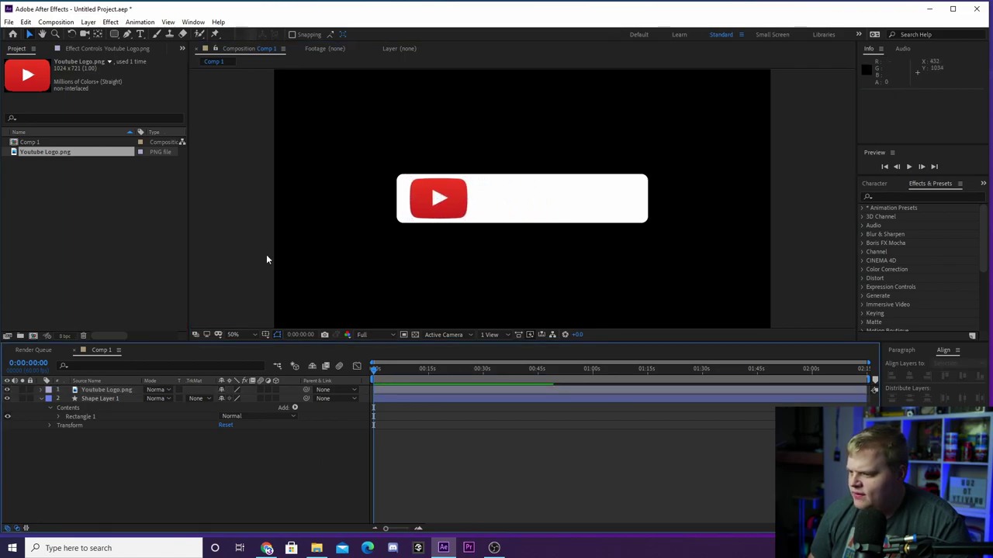
left_click(140, 35)
Type DON'T FORGET TO SUBSCRIBE! as a new text layer inside the white bar.
left_click(497, 200)
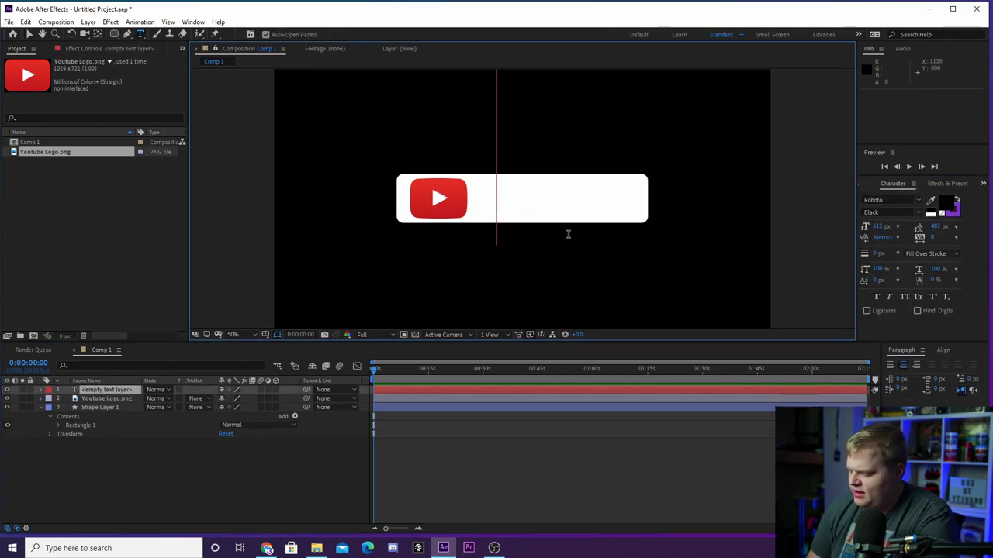
type("DON")
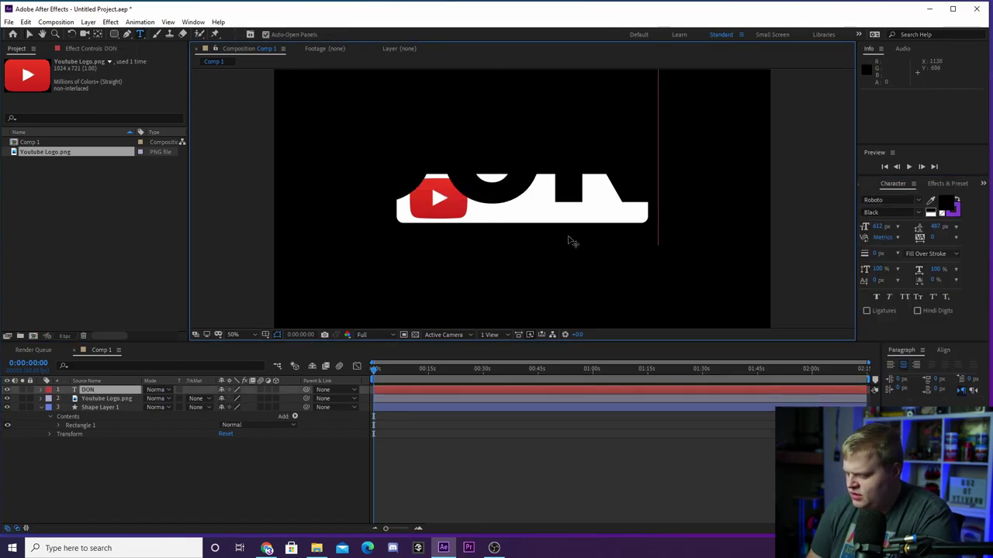
type("'T FORGET T")
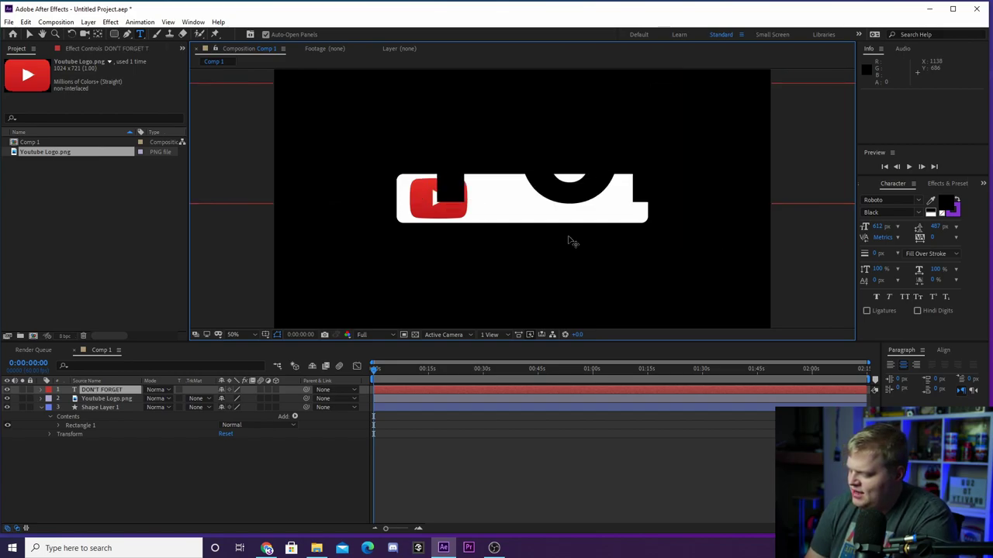
type("O SUBSCRIBE!")
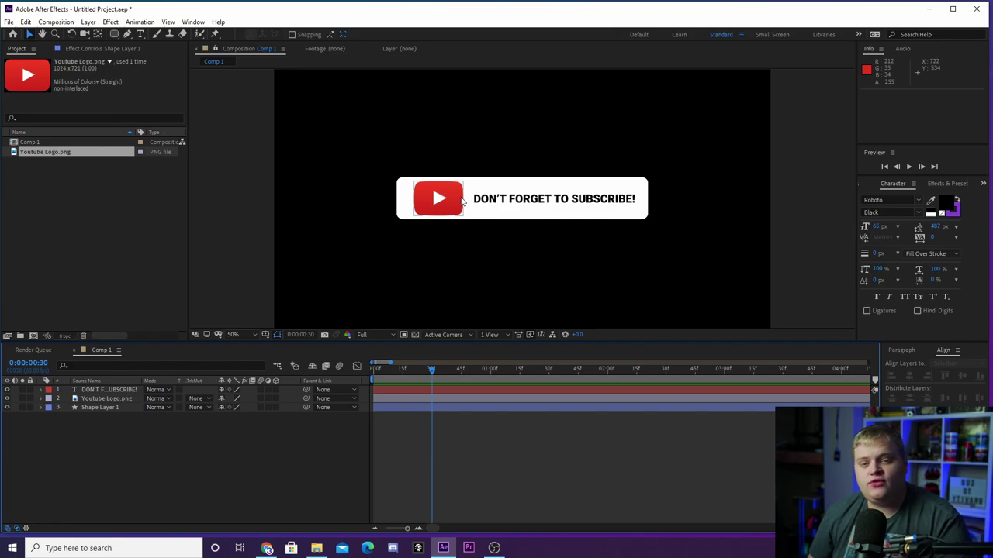
Zoom the viewer to 100% and enable Scale keyframing on Shape Layer 1.
key("period")
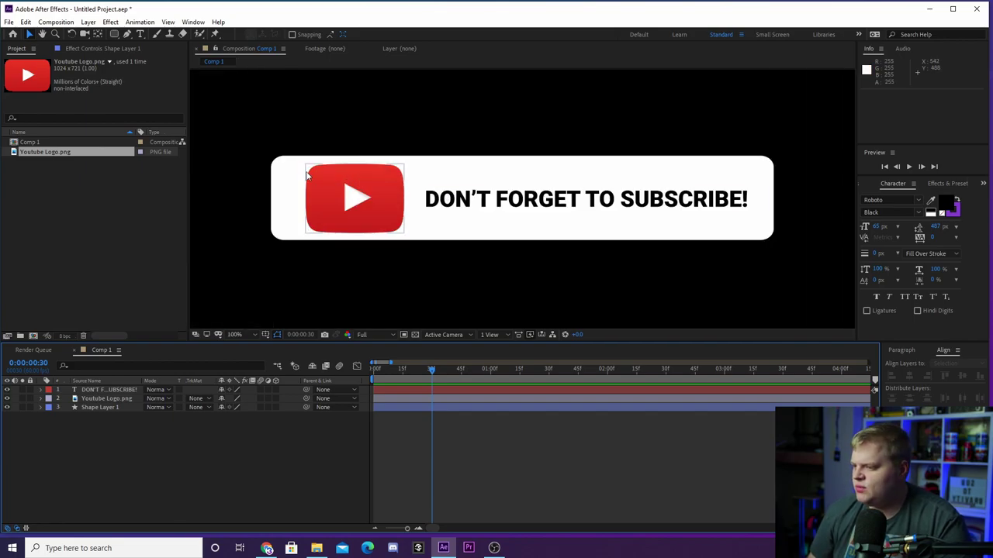
left_click(282, 172)
left_click(42, 407)
left_click(67, 496)
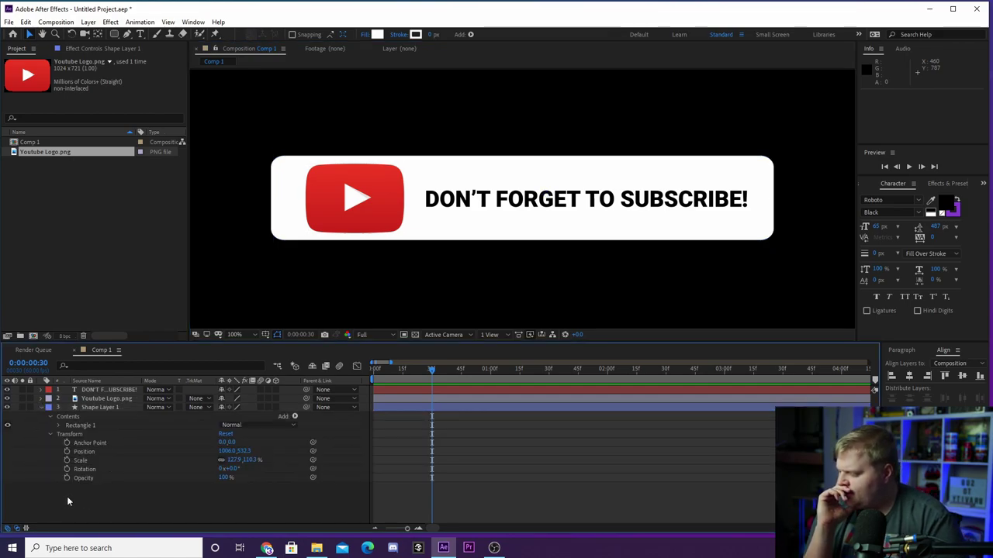
left_click(67, 460)
left_click(117, 494)
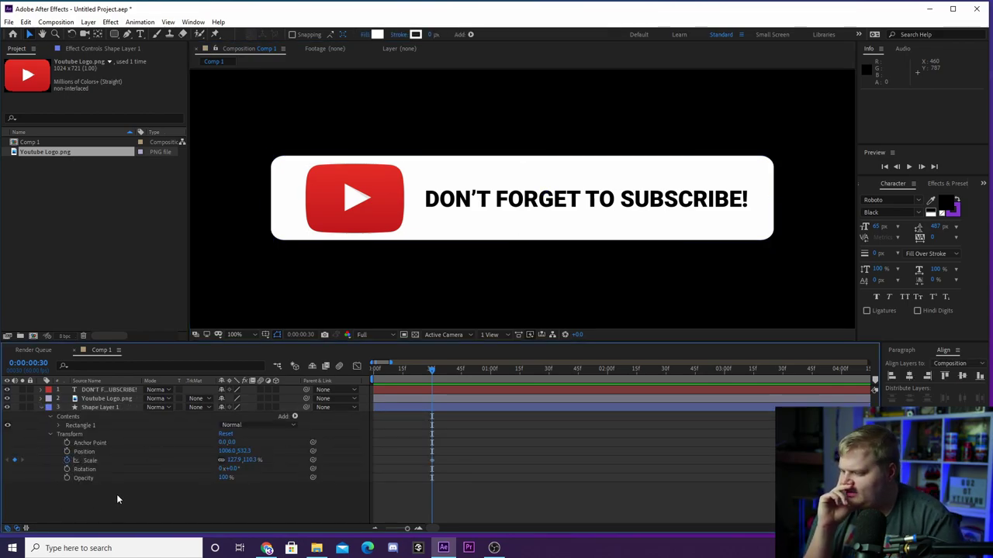
left_click(419, 529)
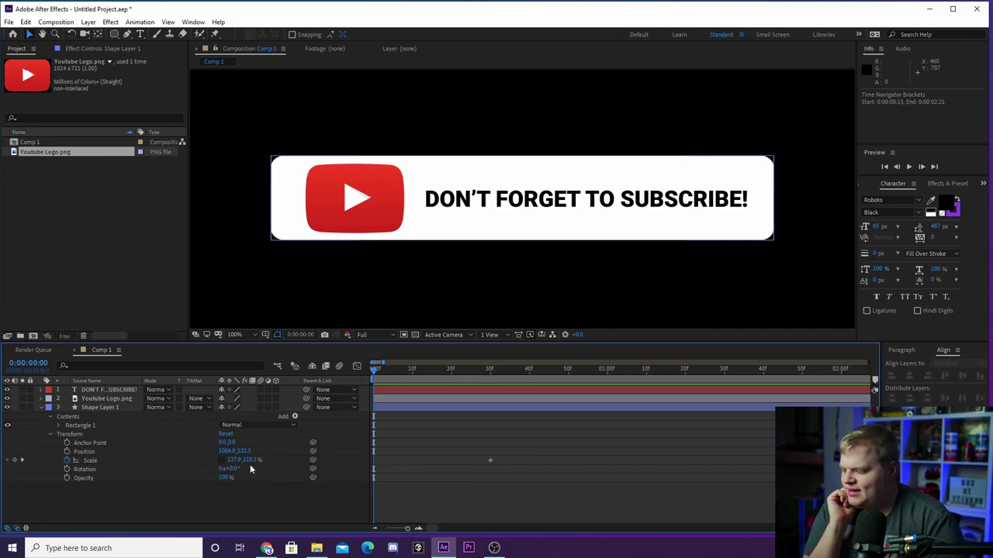
Move the Scale keyframe later and set the bar's starting horizontal Scale to 0.
mouse_move(247, 462)
left_mouse_down()
mouse_move(250, 471)
mouse_move(201, 469)
mouse_move(235, 464)
left_mouse_up()
key("ctrl+z")
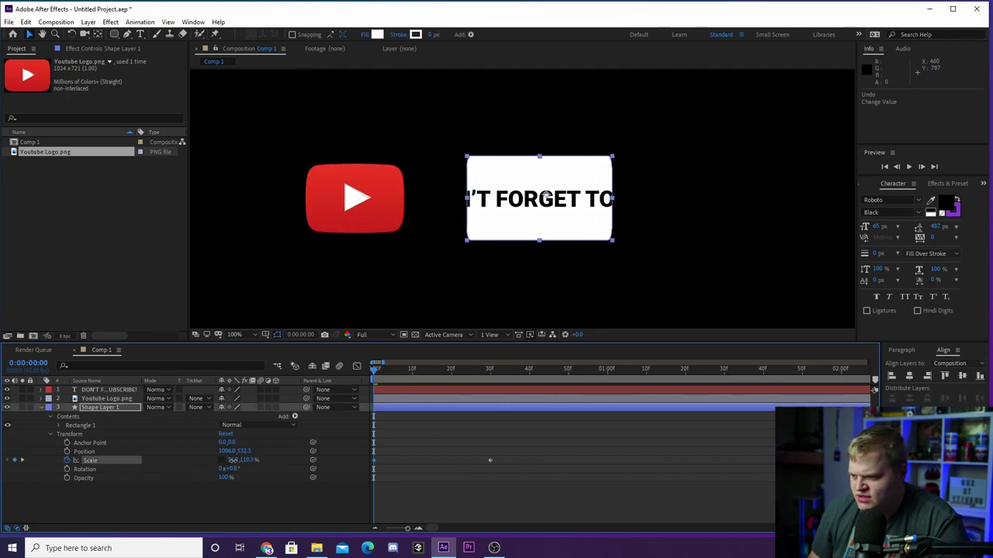
left_click_drag(373, 460, 409, 464)
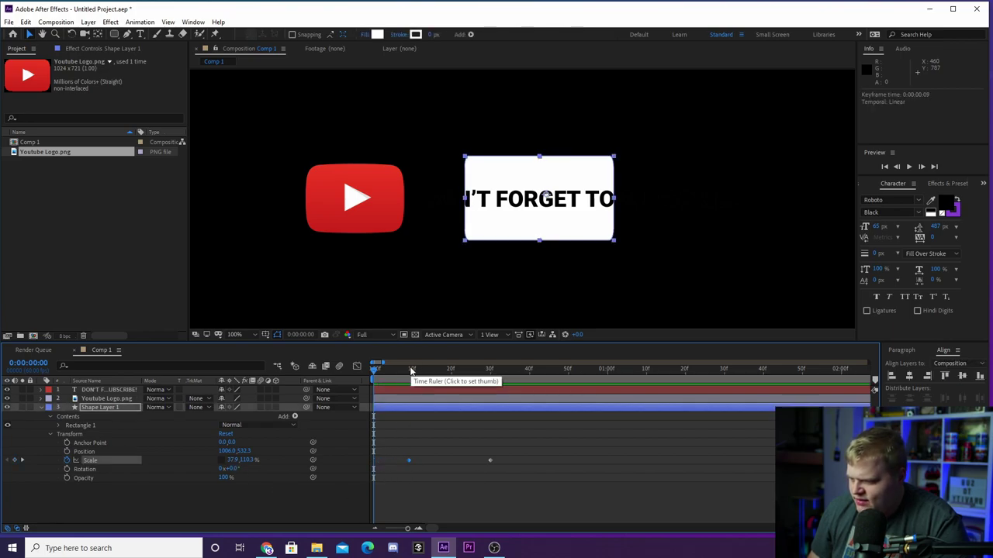
left_click(233, 460)
type("0")
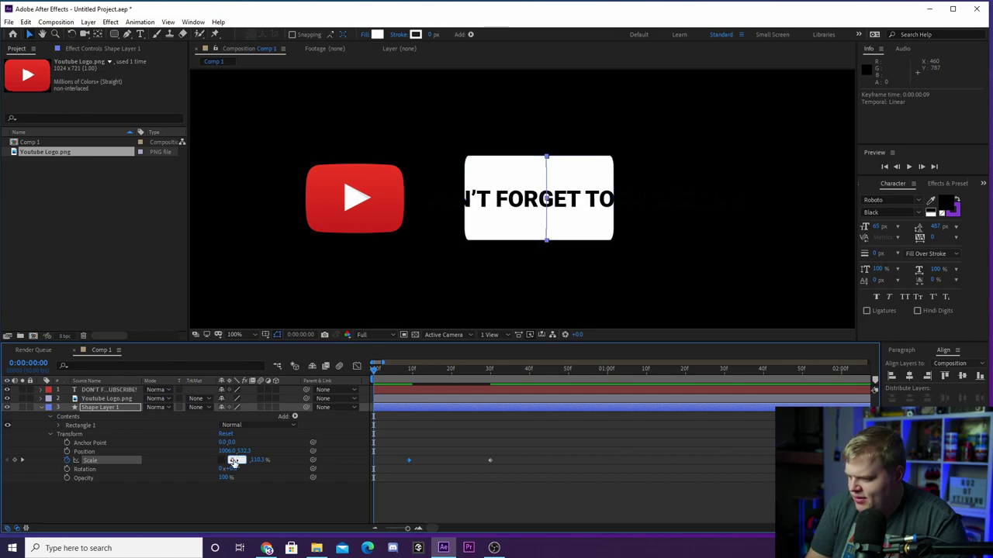
key("Return")
Preview the bar widening from frame 13 and select all four Scale keyframes.
key("space")
left_click_drag(414, 380, 429, 392)
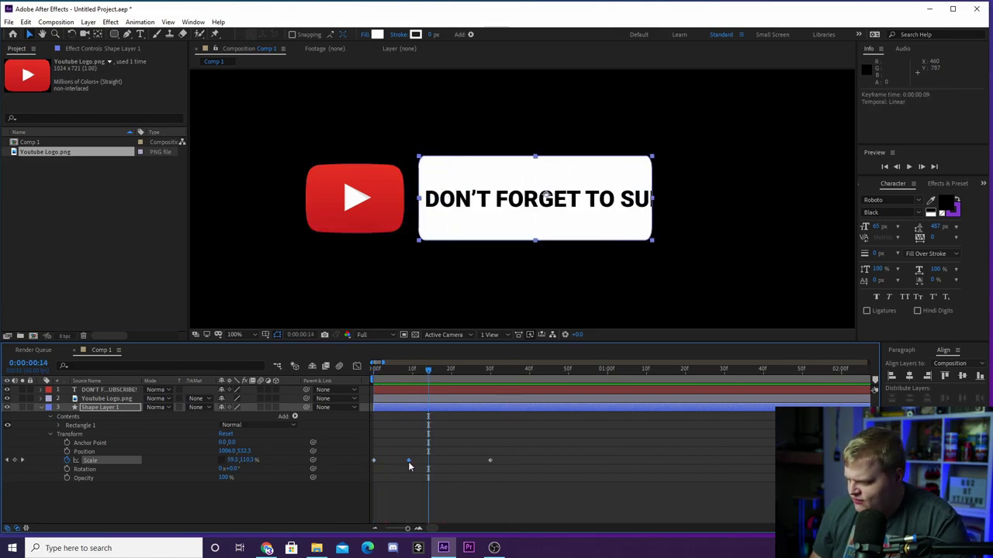
mouse_move(409, 463)
key("space")
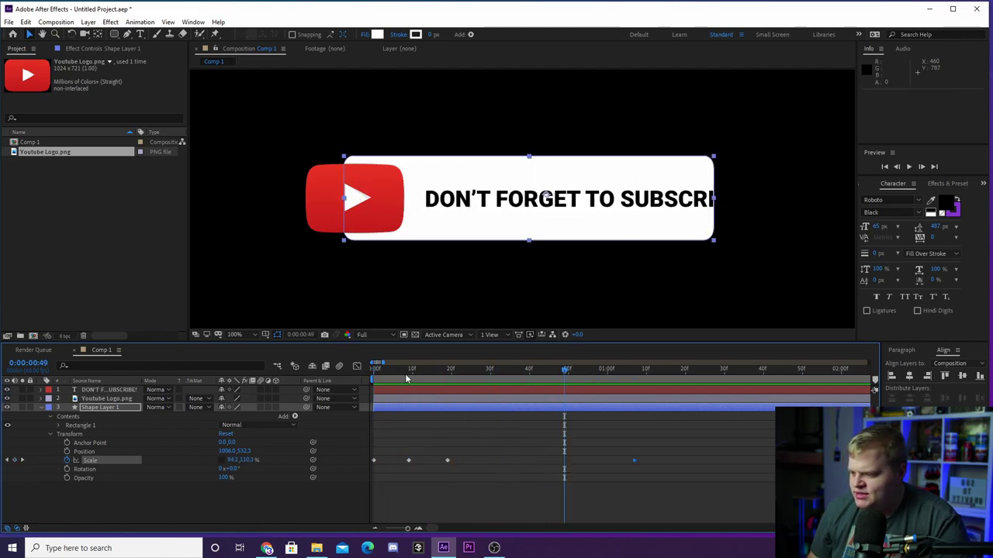
key("space")
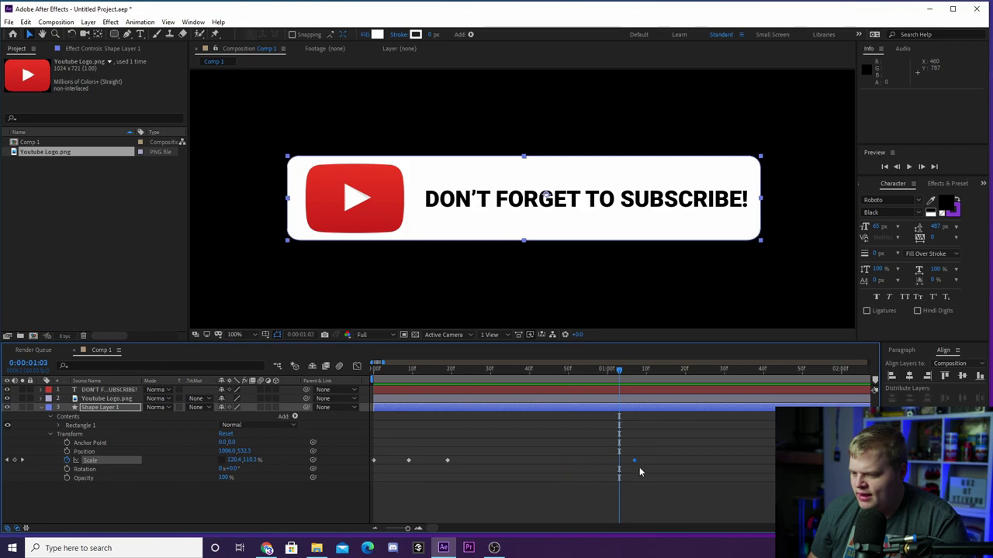
left_click_drag(634, 450, 357, 468)
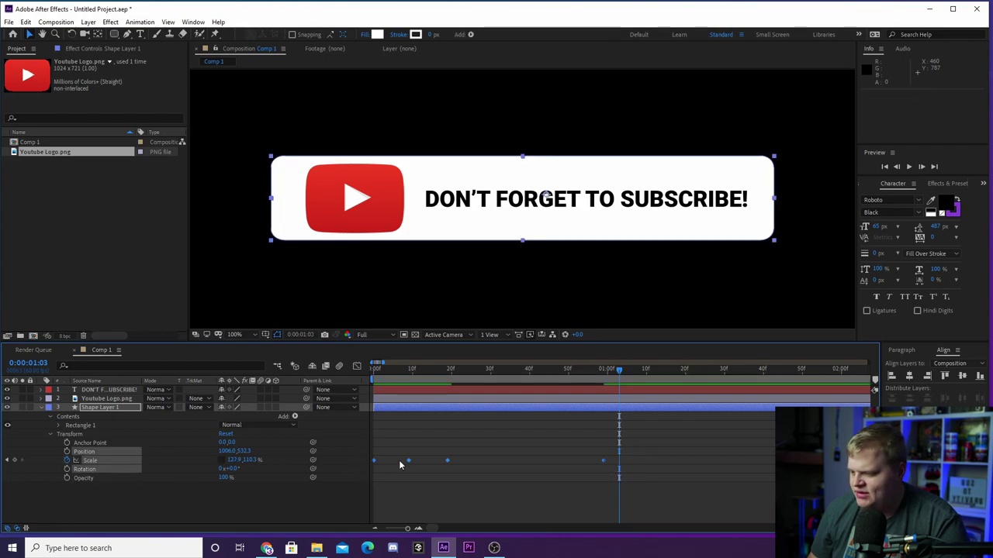
Apply easing to the bar's Scale keyframes and play from the start.
right_click(409, 464)
mouse_move(450, 453)
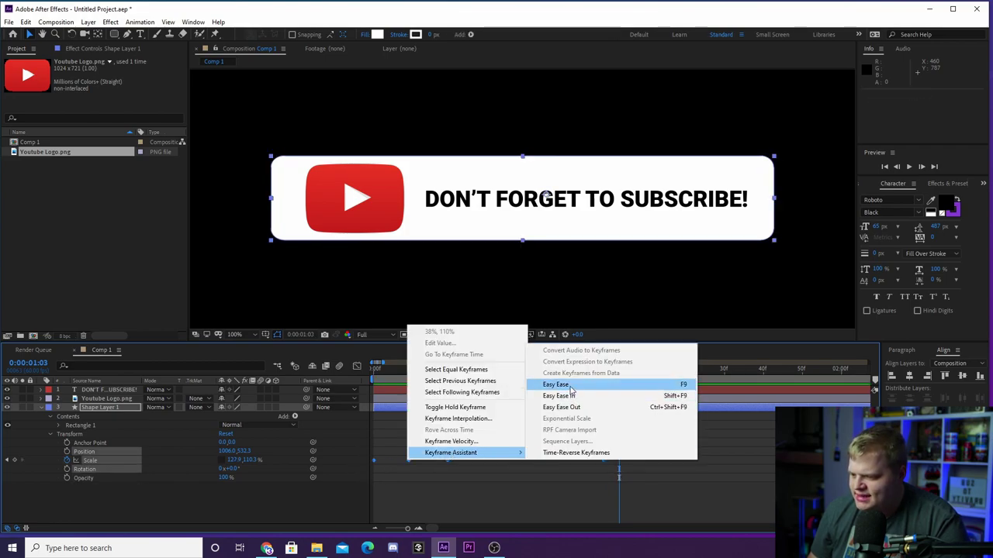
left_click(589, 383)
key("Home")
key("space")
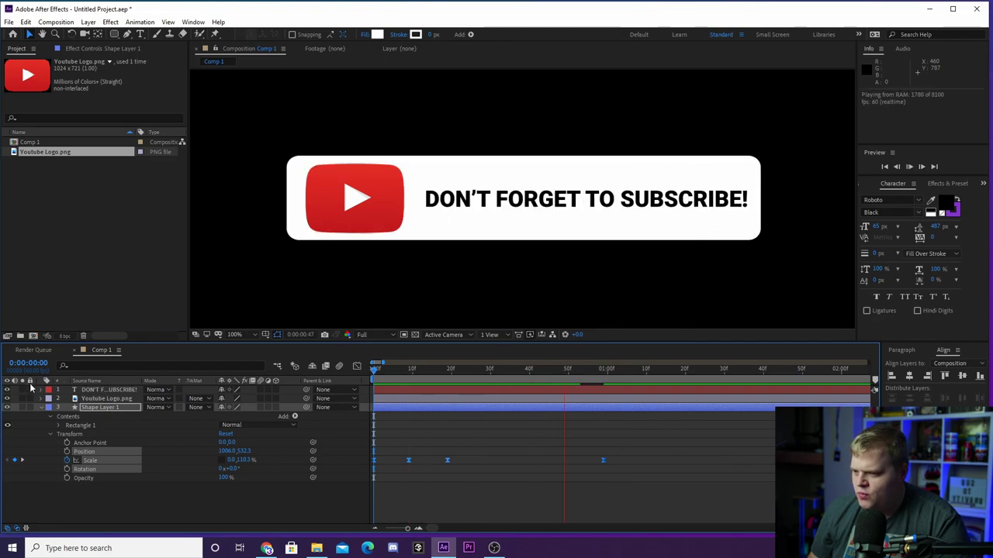
In the Graph Editor, lengthen the ease-out to sharpen the Scale speed spike, then preview.
left_click_drag(625, 452, 363, 472)
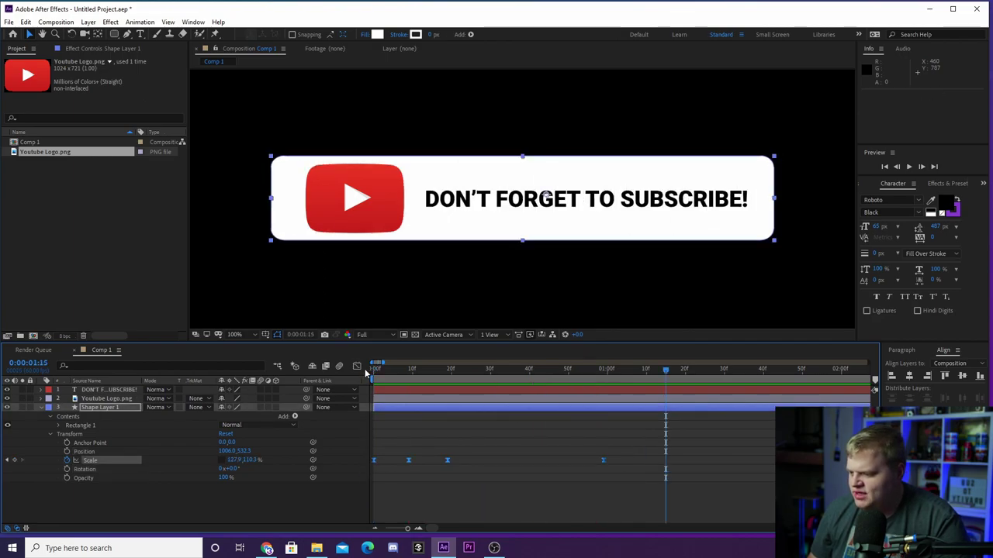
left_click(357, 366)
left_click(409, 500)
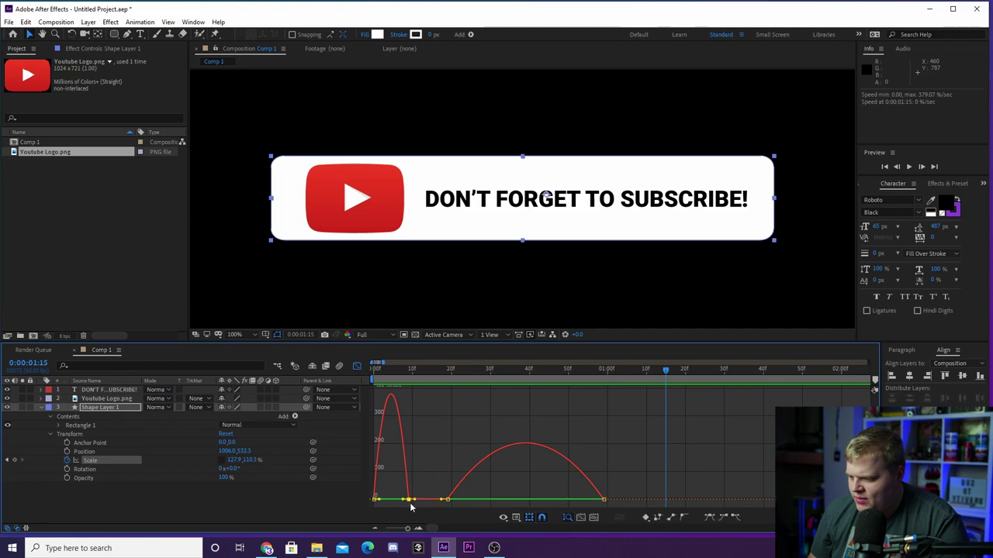
left_click_drag(386, 501, 499, 502)
key("space")
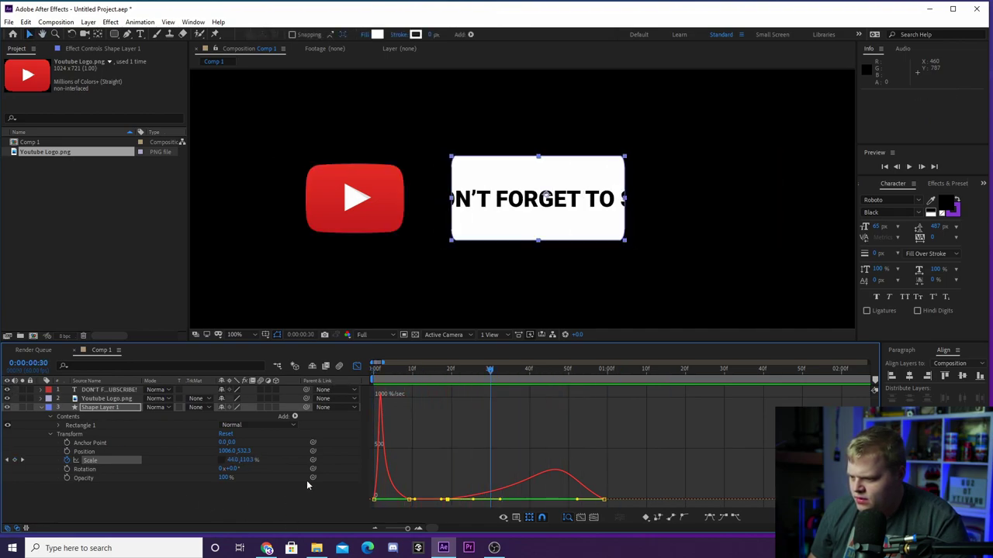
Shift the Scale keyframes later and preview and scrub the retimed banner animation.
left_click(356, 366)
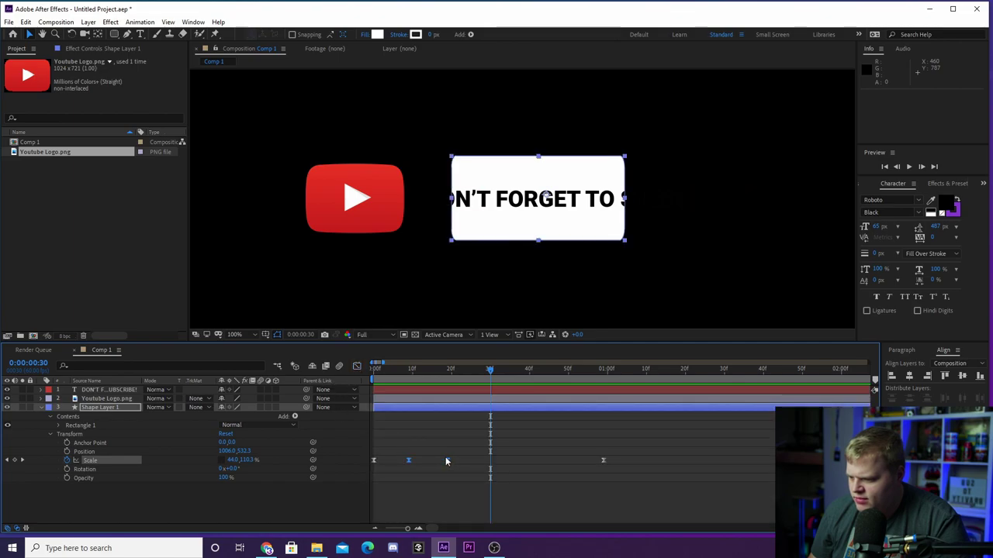
left_click_drag(446, 462, 459, 464)
key("space")
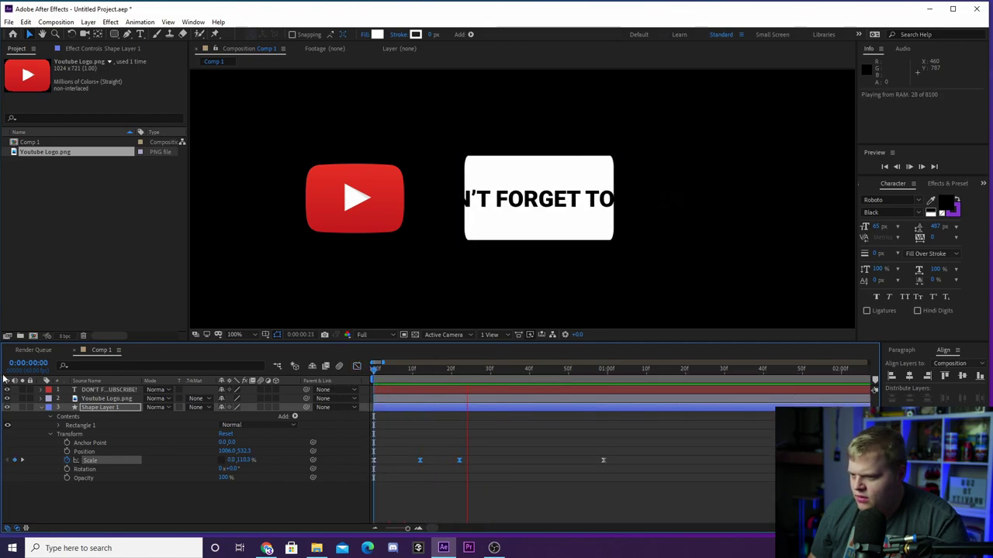
key("space")
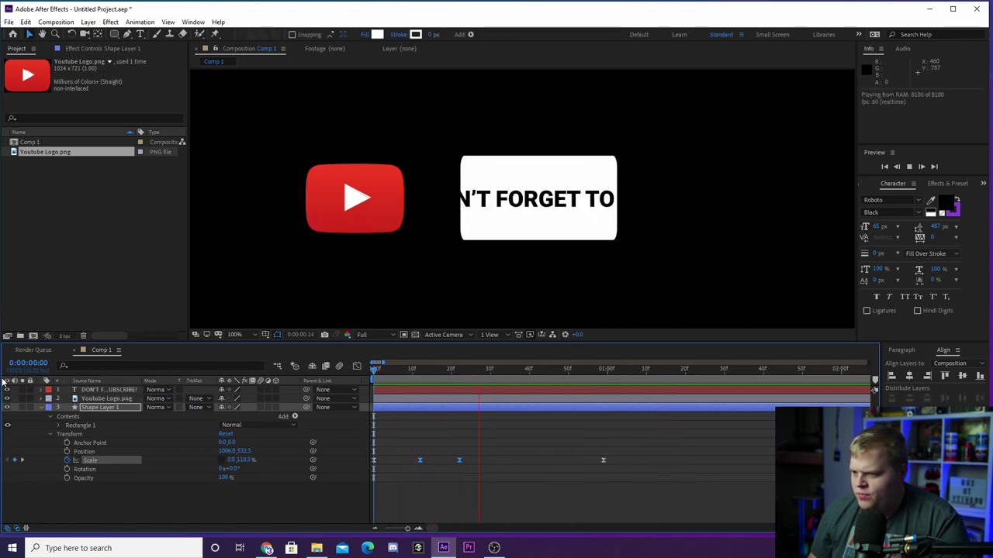
key("space")
key("space")
left_click_drag(371, 384, 603, 378)
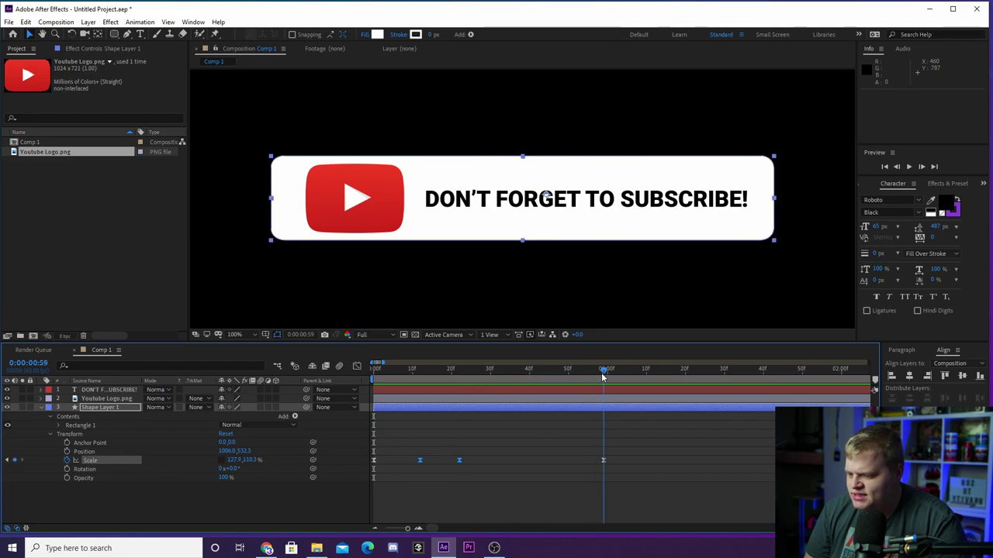
left_click(177, 492)
Set Position and Scale keyframes on the Youtube Logo.png layer.
left_click(42, 398)
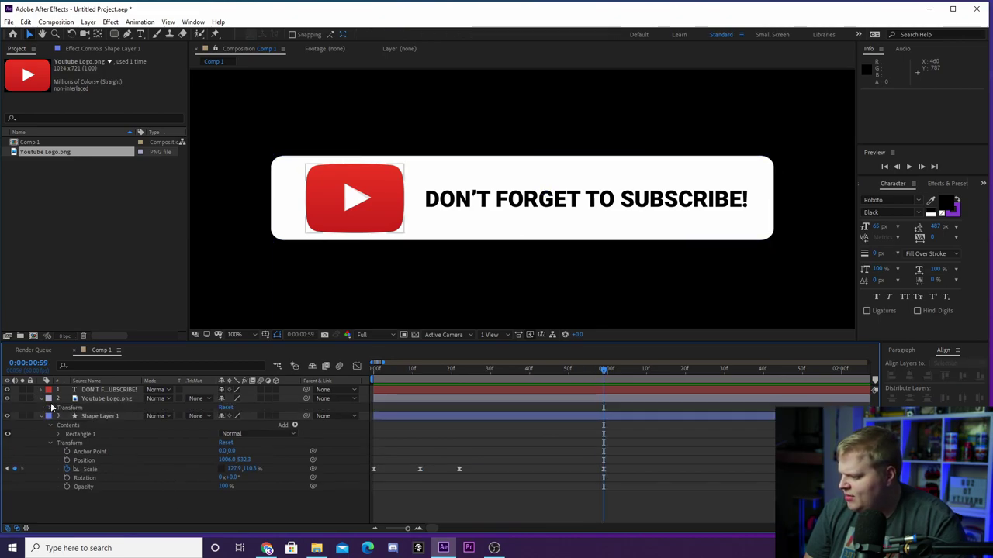
left_click(50, 407)
left_click(67, 425)
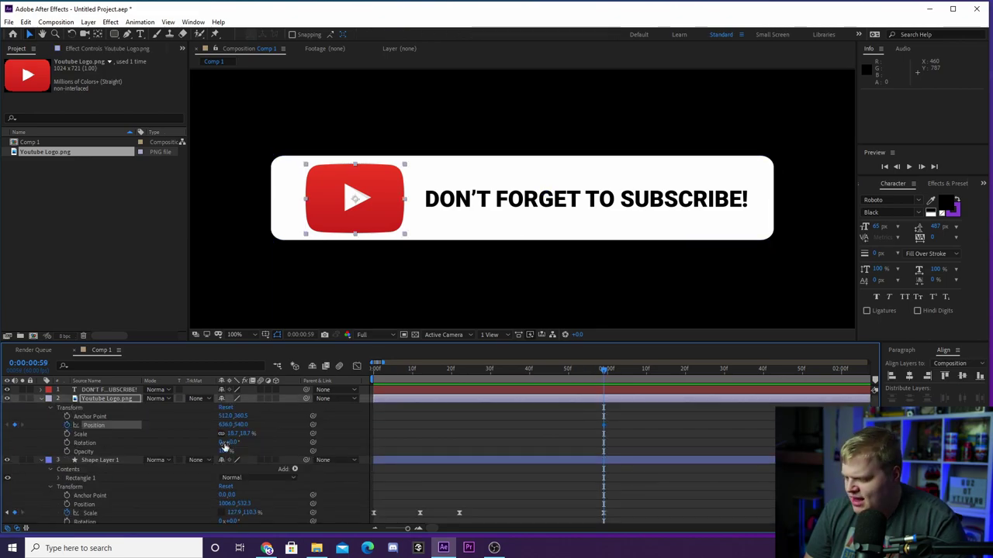
left_click(67, 434)
At 0:00:00:22, centre the logo horizontally and nudge the white box slightly left.
left_click_drag(602, 376, 459, 399)
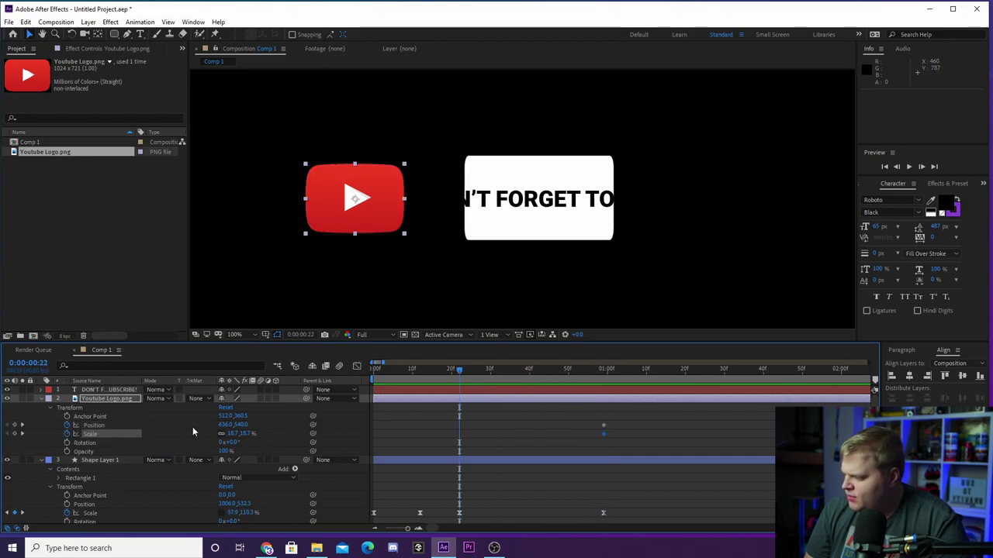
left_click_drag(223, 425, 531, 425)
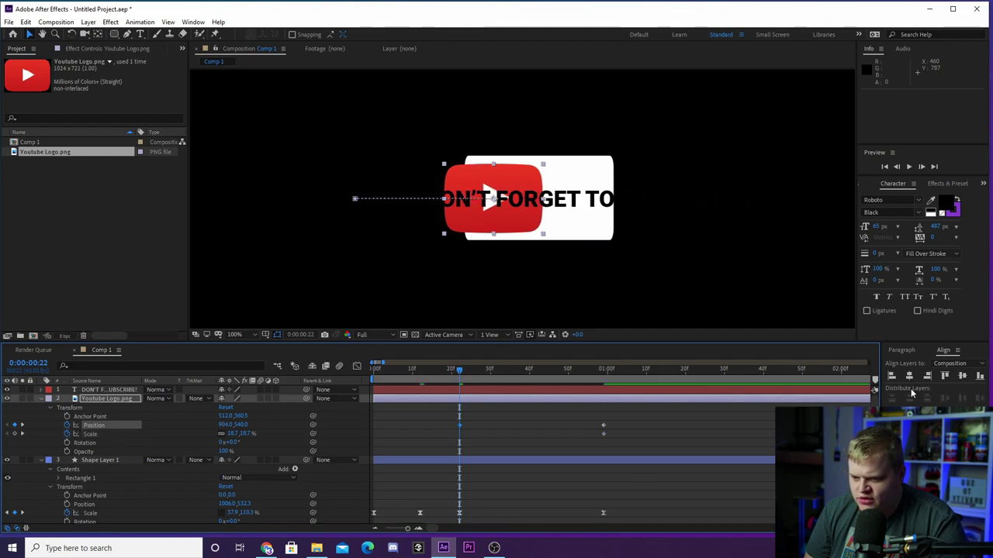
left_click(909, 376)
left_click_drag(538, 237, 520, 237)
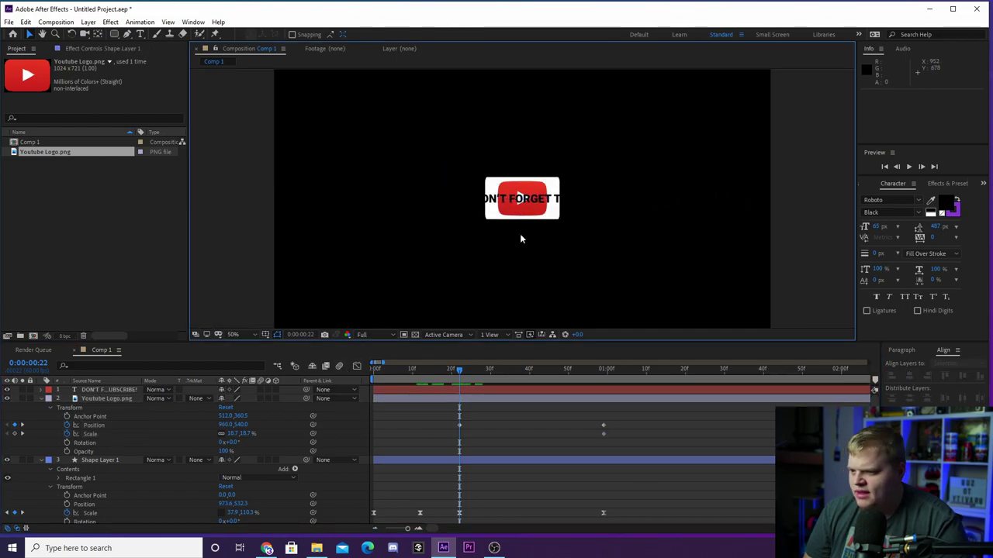
key("space")
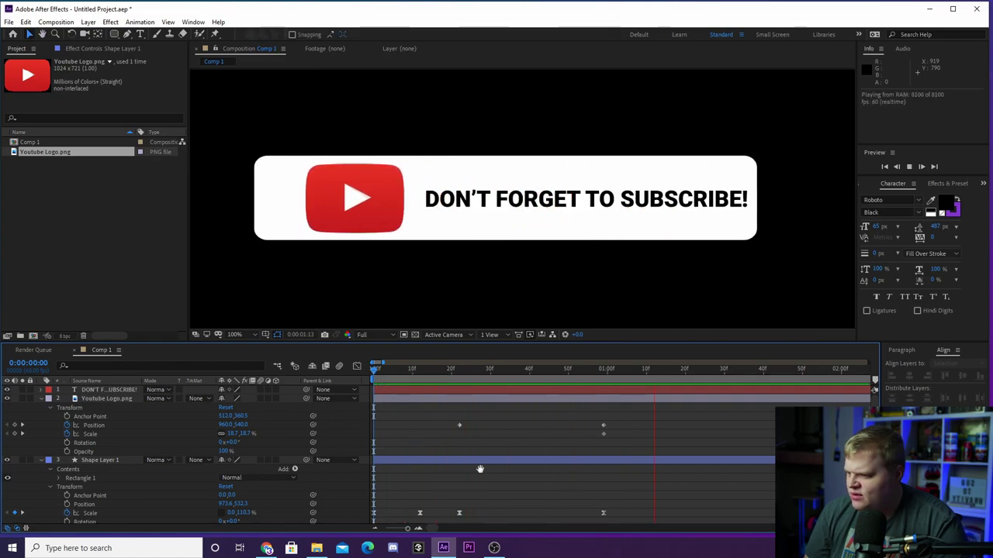
key("space")
left_click_drag(425, 410, 613, 425)
Apply Easy Ease to the logo keyframes and reshape their speed curve into a sharp spike.
right_click(605, 424)
mouse_move(656, 418)
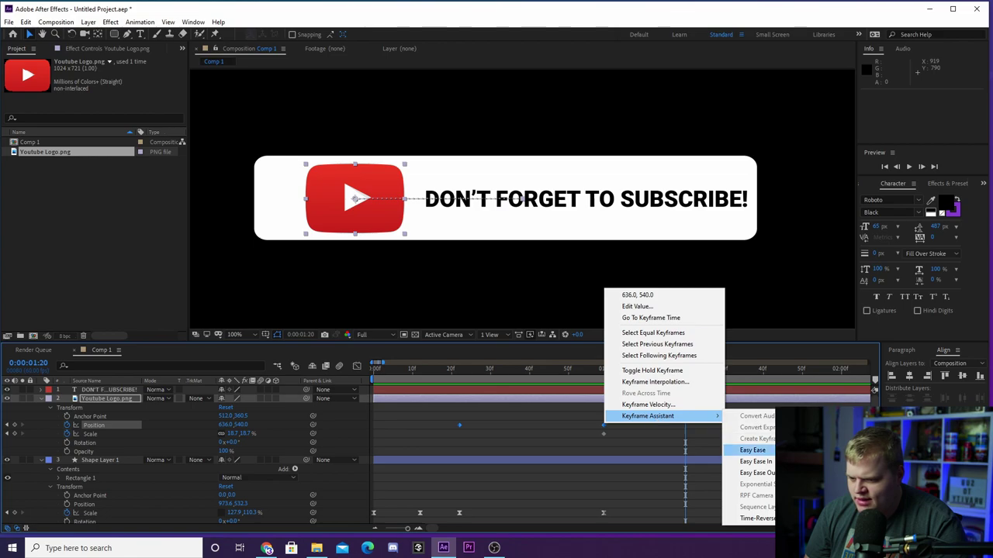
left_click(746, 450)
left_click(356, 372)
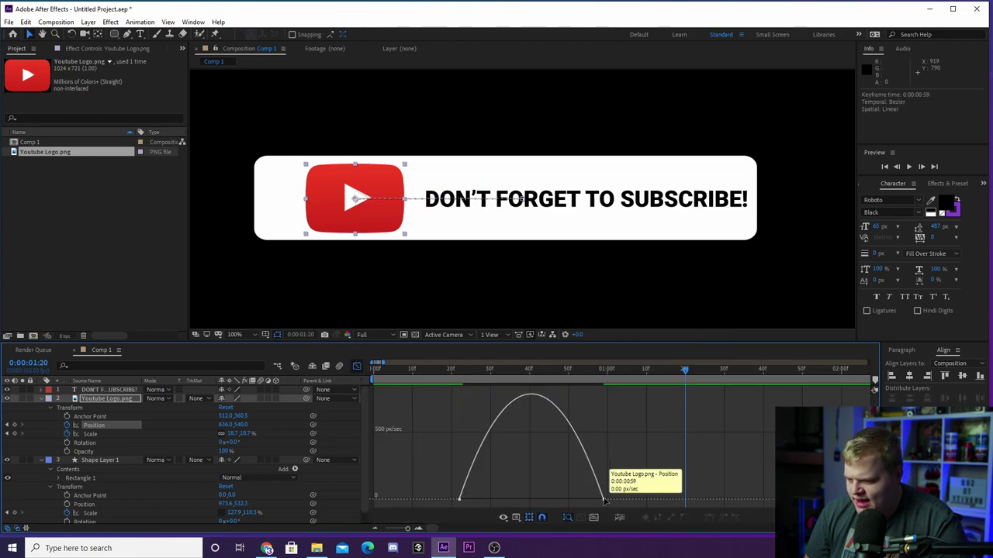
left_click_drag(481, 503, 578, 504)
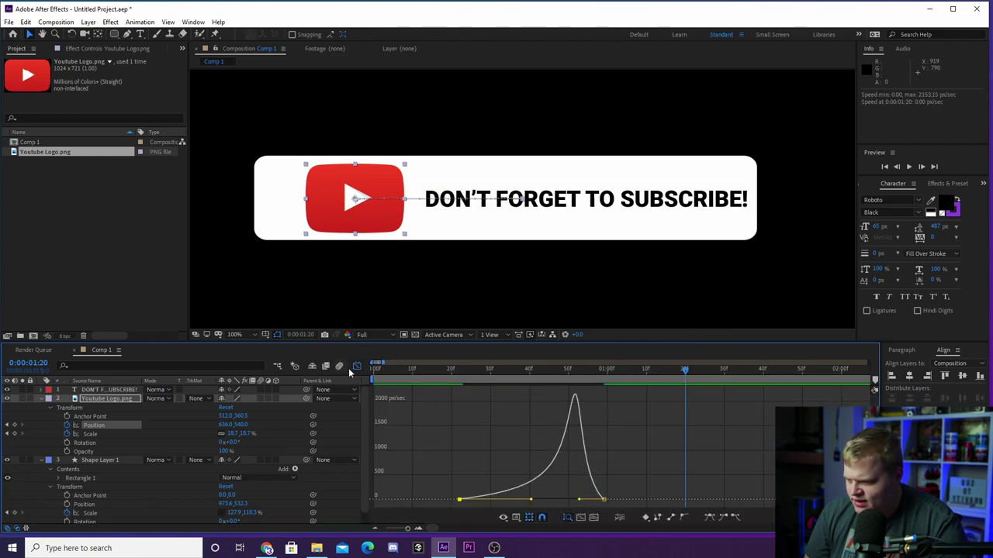
left_click(356, 366)
left_click(464, 371)
key("space")
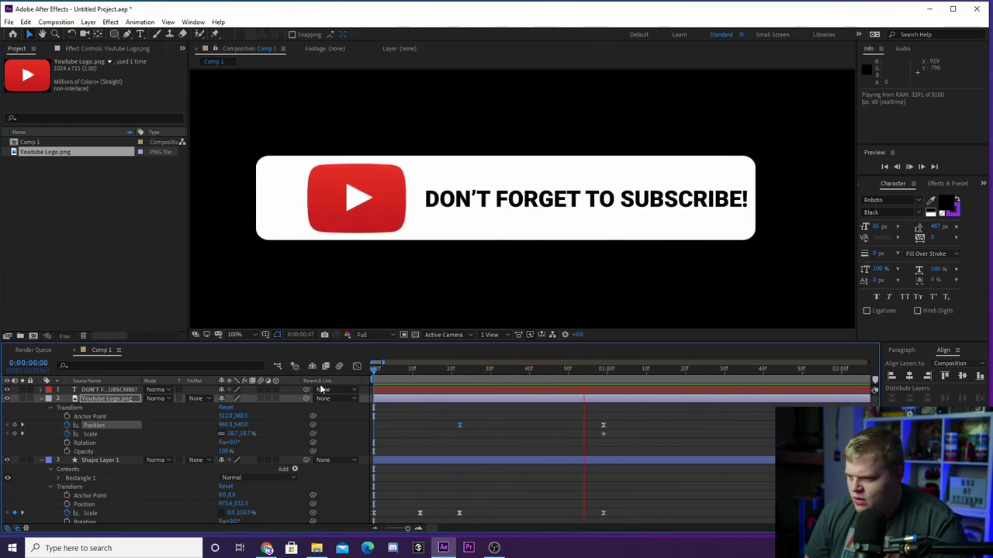
Set the logo's Scale to 0% at the first frame.
key("space")
left_click(460, 371)
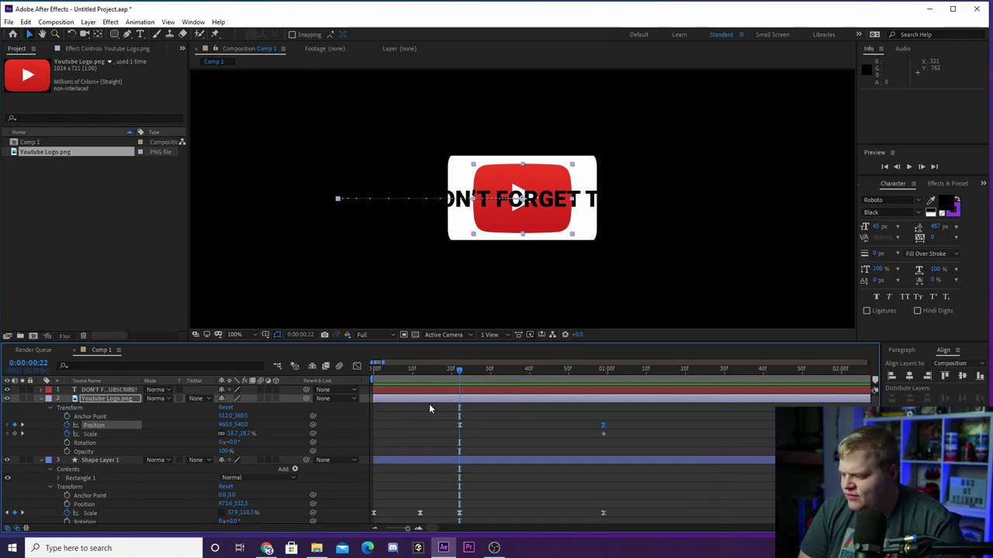
left_click_drag(452, 372, 420, 378)
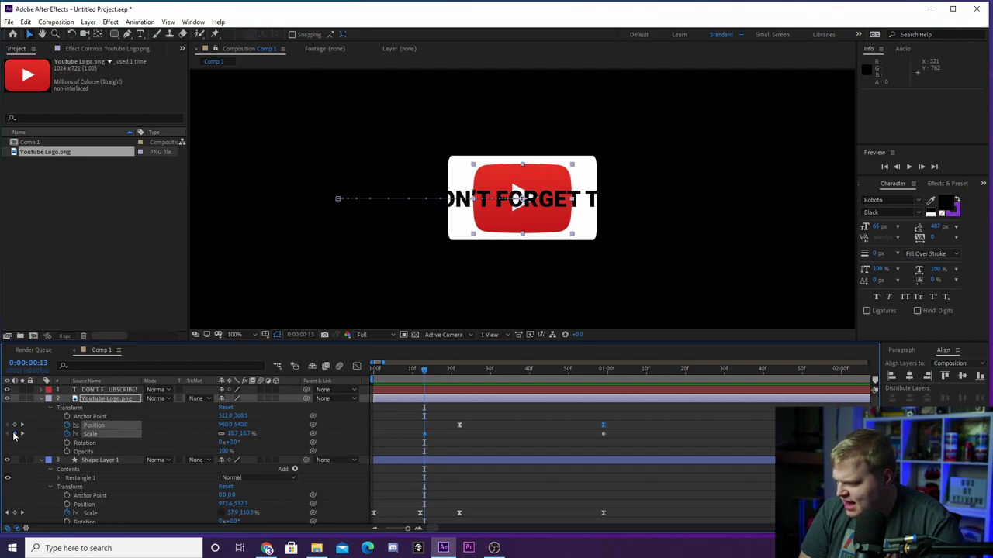
left_click_drag(421, 379, 373, 380)
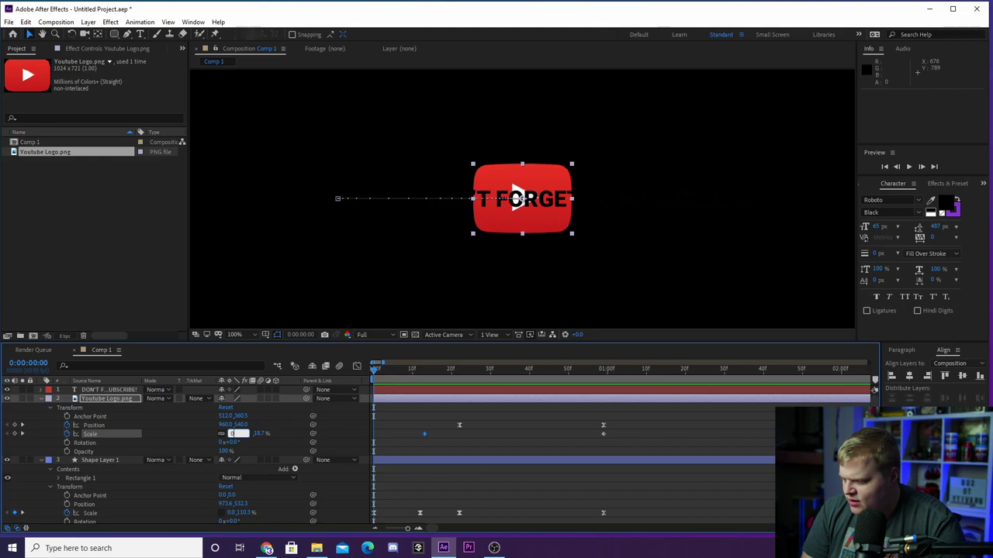
key("Return")
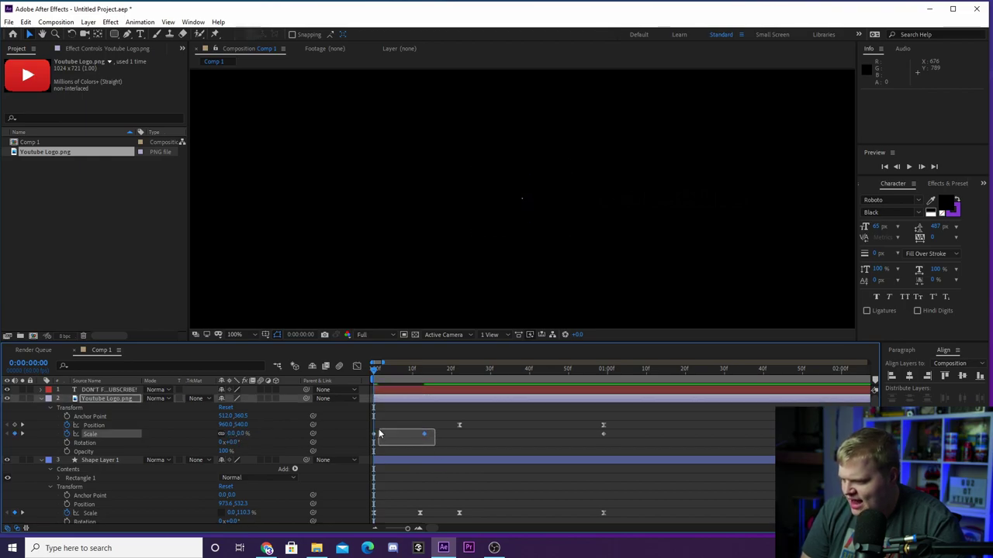
left_click(380, 439)
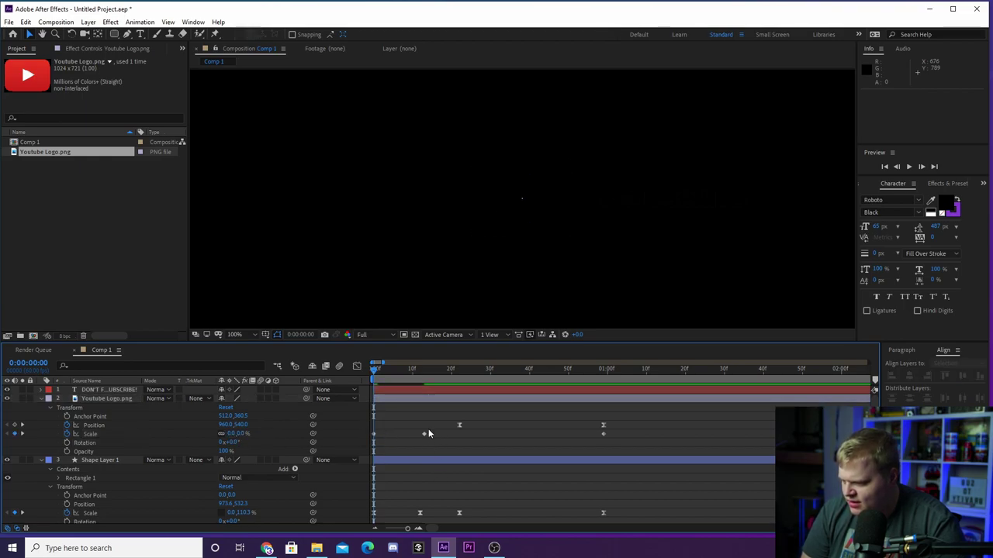
Select the logo's Scale keyframes and apply easing to them.
left_click(424, 434)
left_click_drag(463, 428, 379, 450)
right_click(396, 433)
left_click(454, 427)
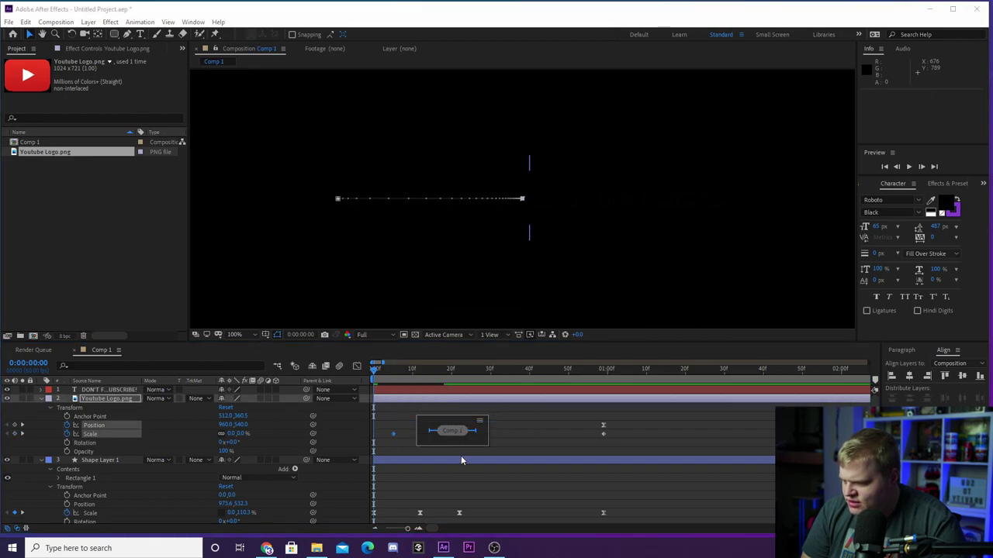
left_click(474, 448)
left_click_drag(469, 441, 394, 433)
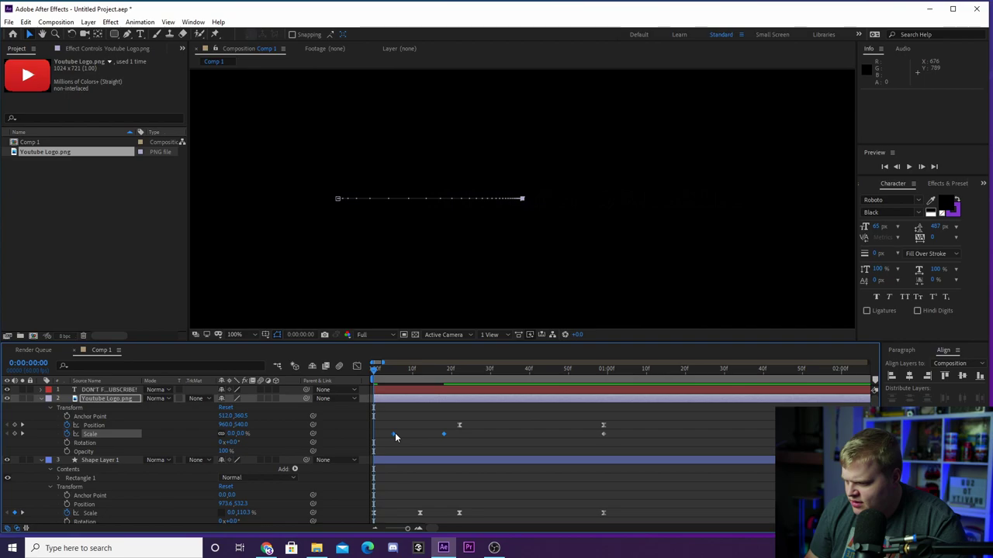
right_click(395, 433)
mouse_move(458, 426)
left_click(543, 460)
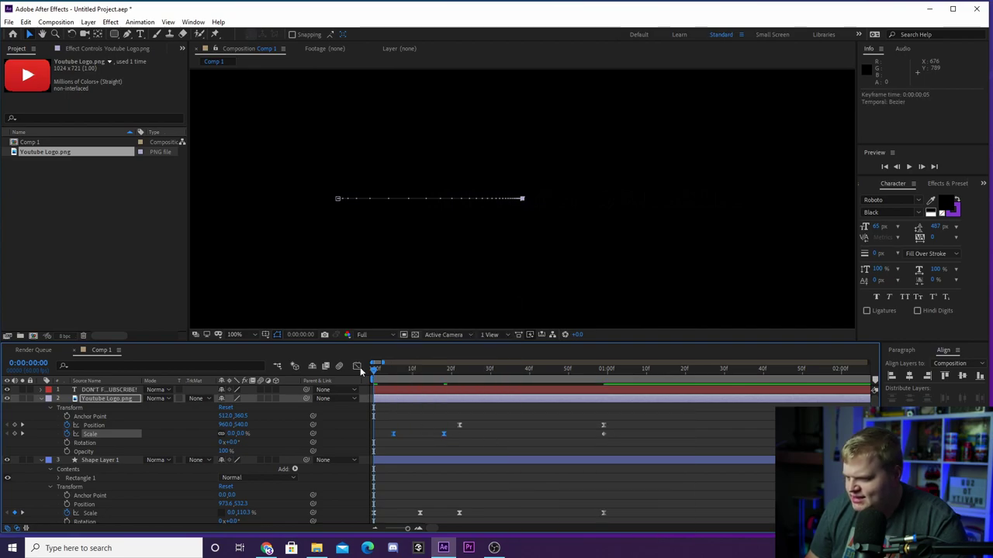
Pull the logo's Scale speed curve into a sharp early spike and preview the pop-in.
left_click(358, 366)
left_click_drag(424, 466, 404, 496)
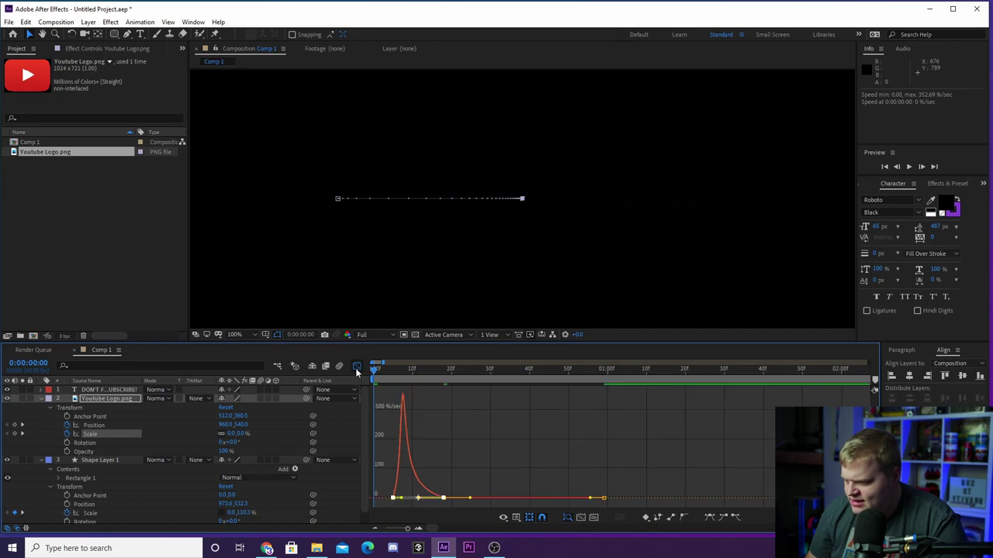
left_click(356, 367)
key("space")
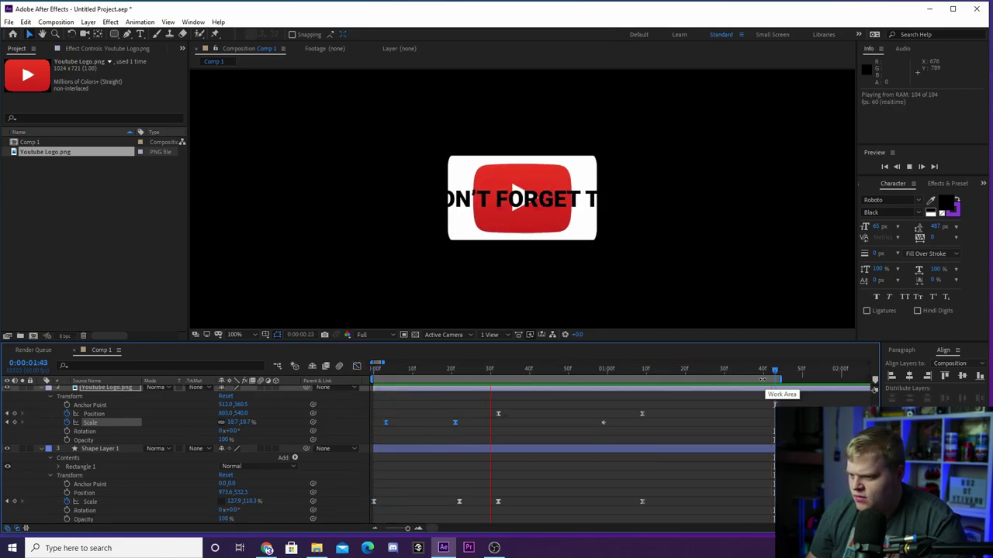
left_click(525, 369)
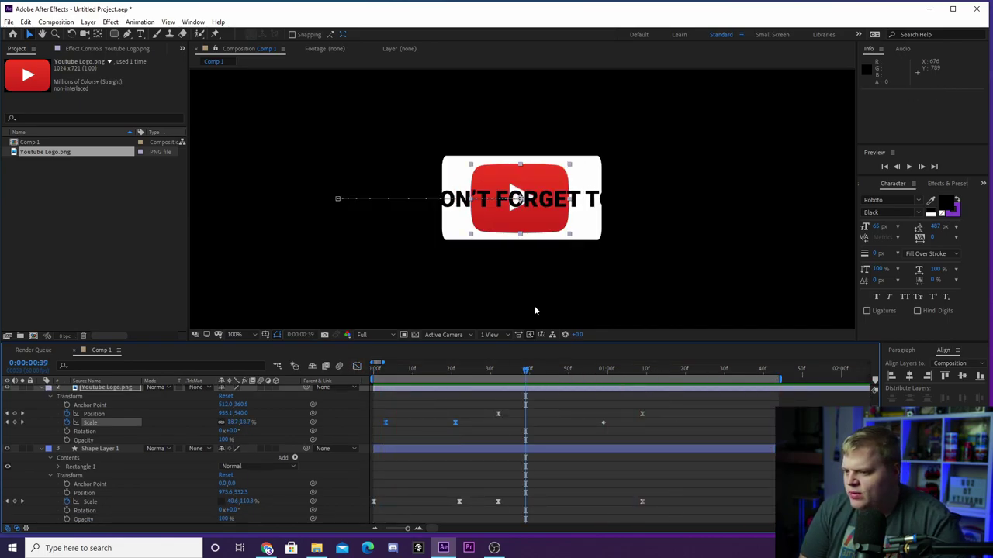
left_click_drag(529, 377, 633, 394)
Keyframe the text's Position so it slides out from X 651 behind the logo to 1084.
scroll(68, 422, "up", 1)
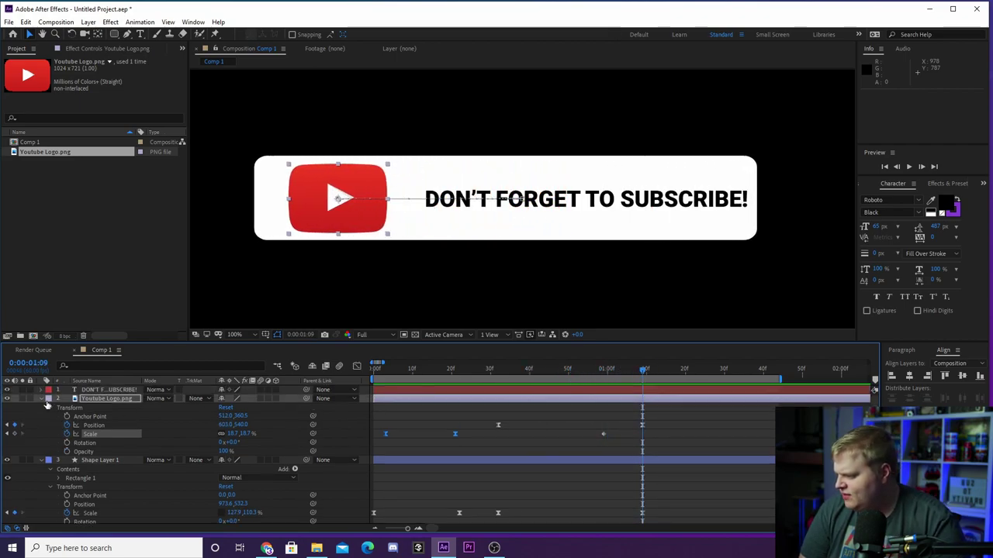
left_click(37, 414)
left_click(40, 407)
left_click(42, 389)
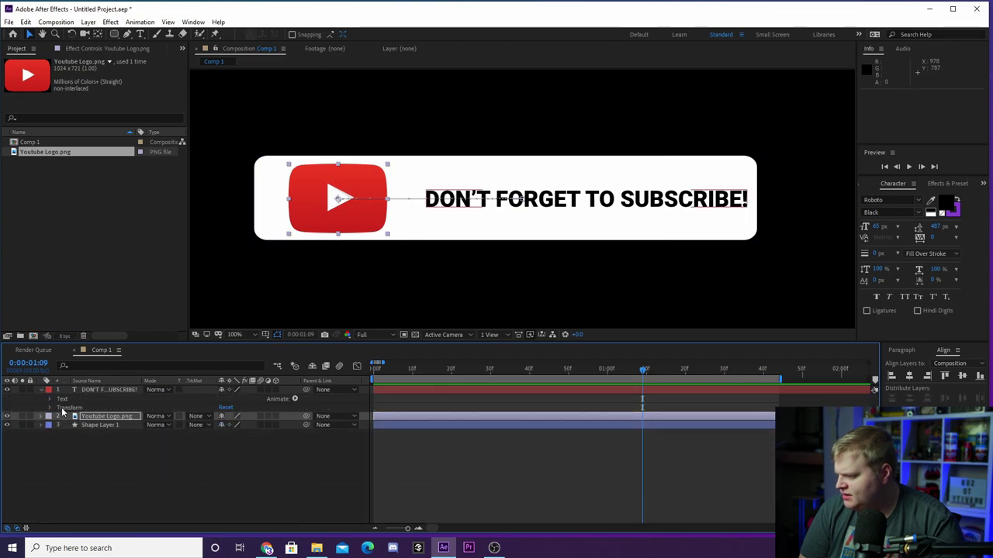
left_click(49, 408)
left_click(68, 426)
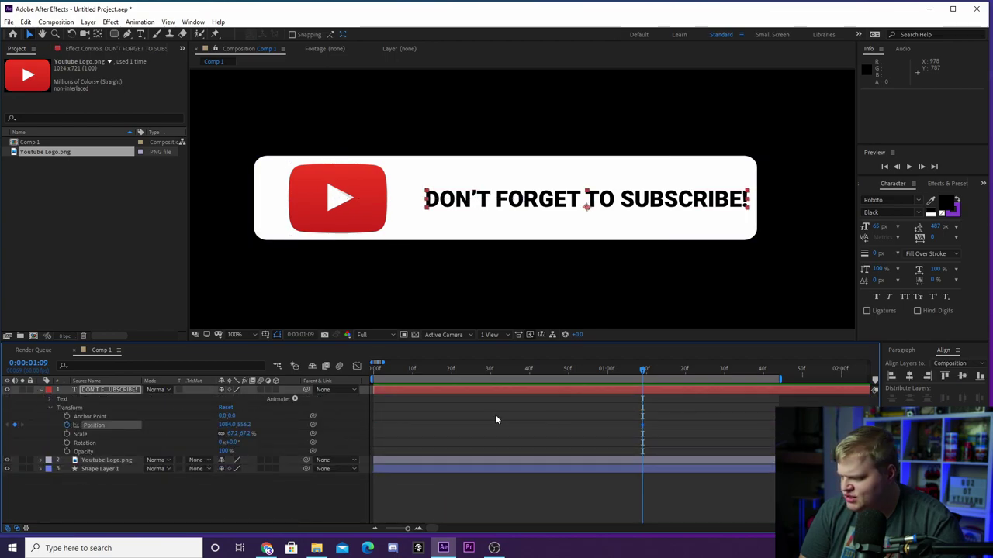
left_click_drag(649, 369, 552, 378)
left_click_drag(225, 425, 136, 425)
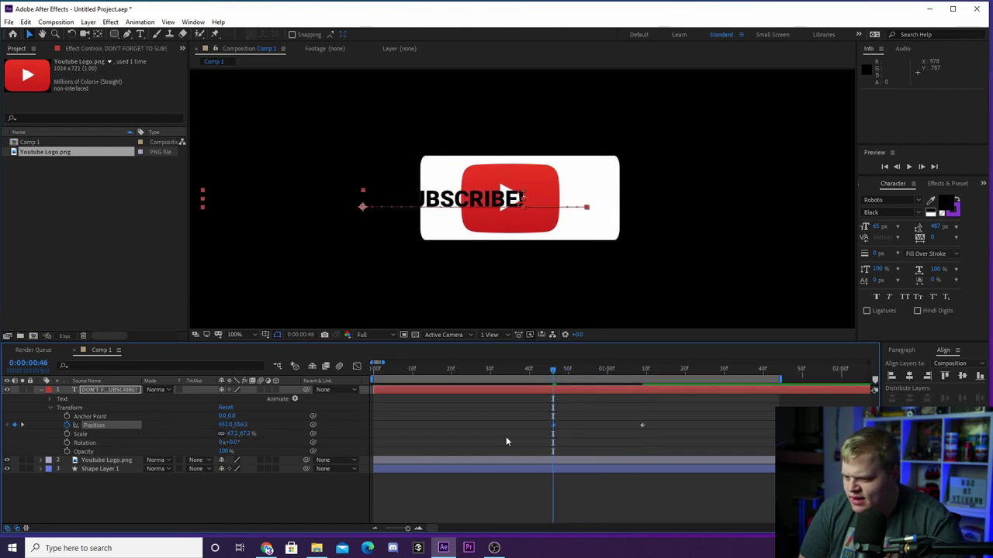
Preview the text slide-out, check its speed graph, and select the logo layer.
key("space")
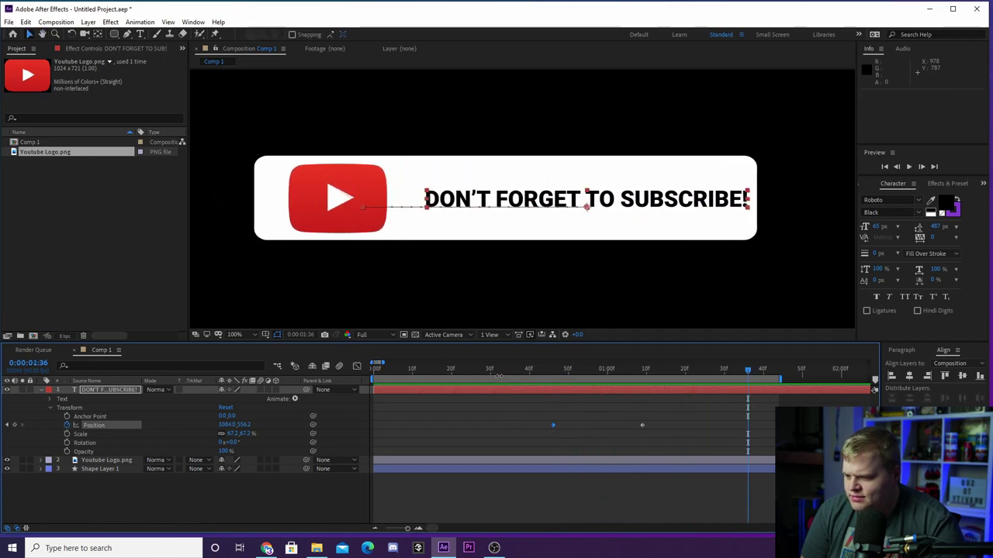
key("shift+F3")
left_click(573, 370)
left_click(356, 366)
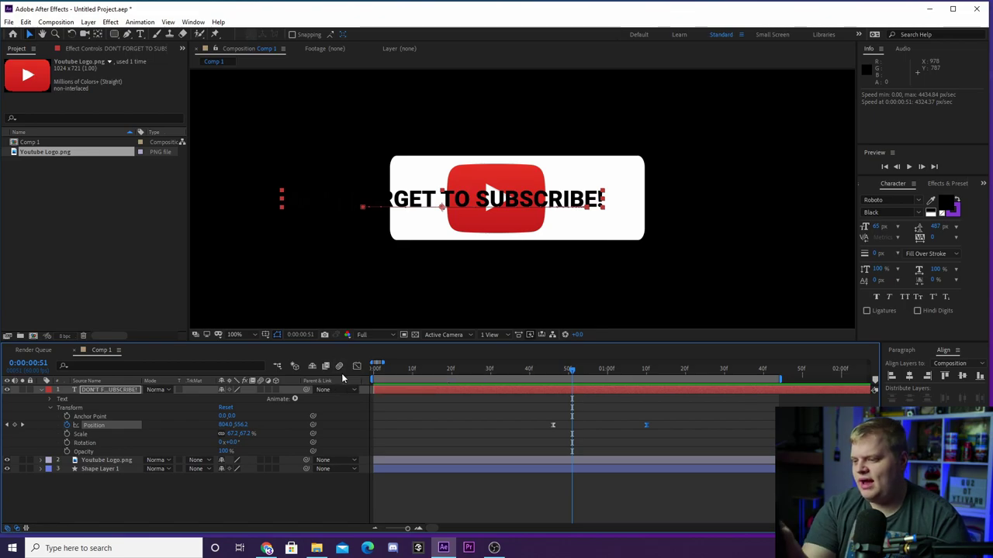
left_click(109, 462)
Bring the logo layer above the subscribe text layer and check the text animation.
key("ctrl+shift+]")
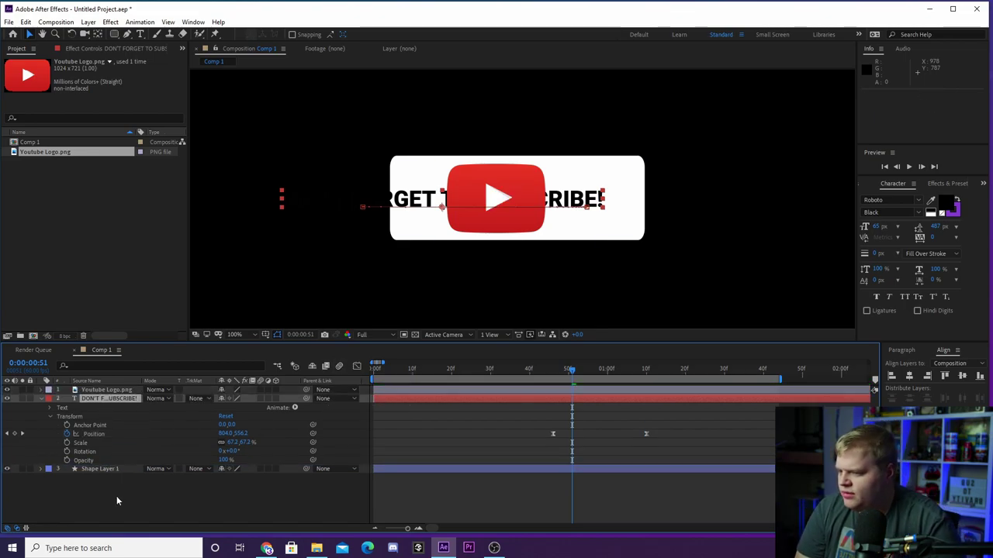
left_click(116, 496)
left_click_drag(576, 377, 578, 366)
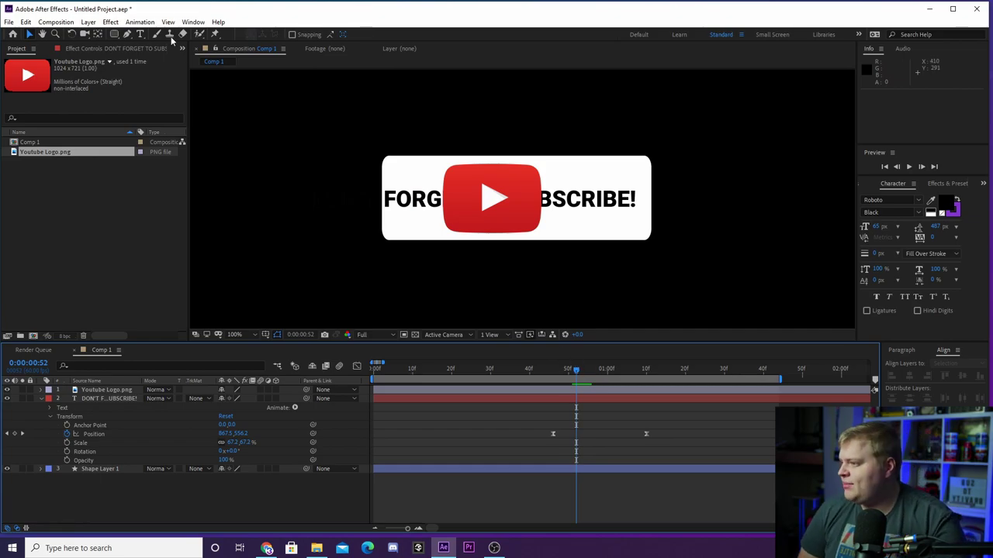
Add a green solid covering the left half, stacked just below the logo layer.
left_click(88, 22)
mouse_move(147, 34)
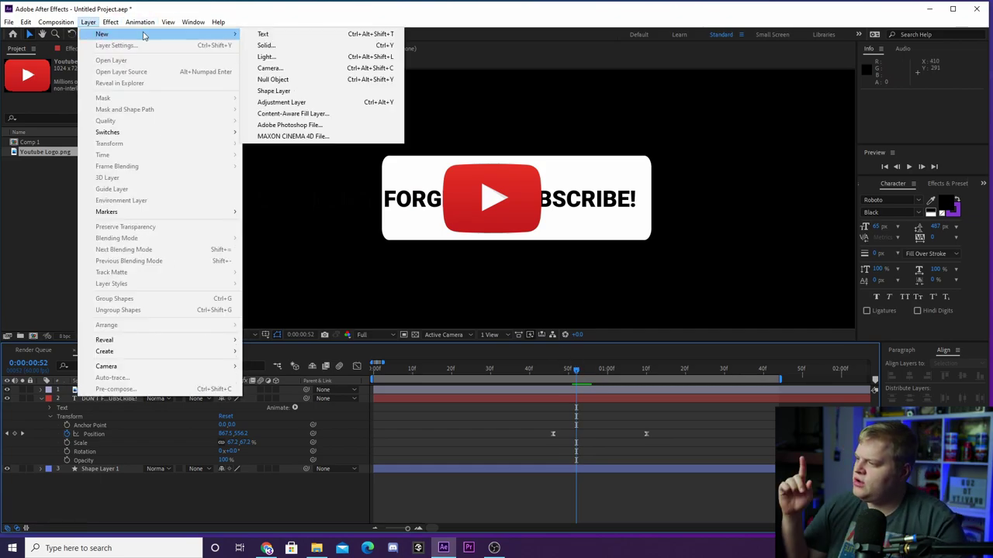
left_click(264, 45)
left_click(534, 371)
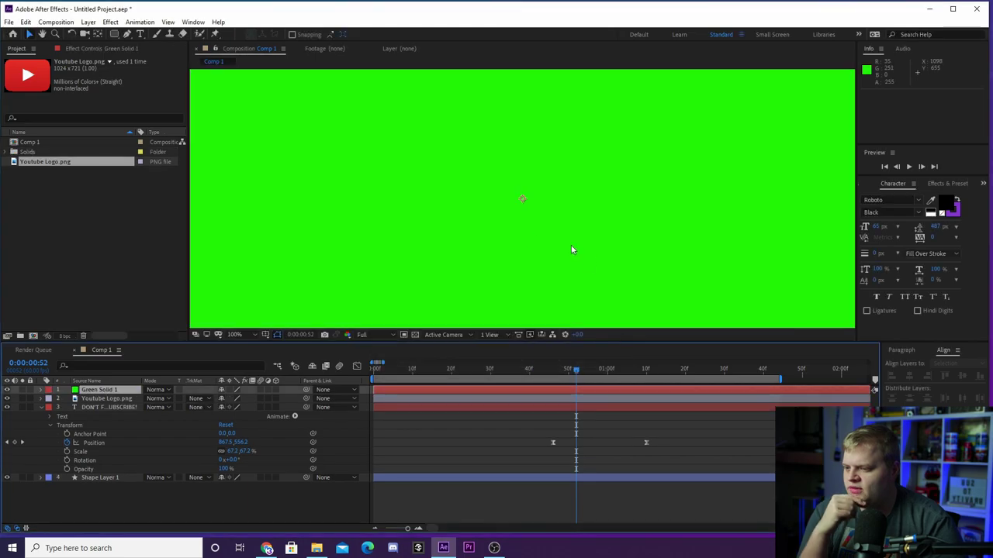
scroll(504, 235, "down", 1)
mouse_move(541, 229)
left_mouse_down()
mouse_move(354, 217)
mouse_move(421, 204)
mouse_move(545, 230)
left_mouse_up()
key("period")
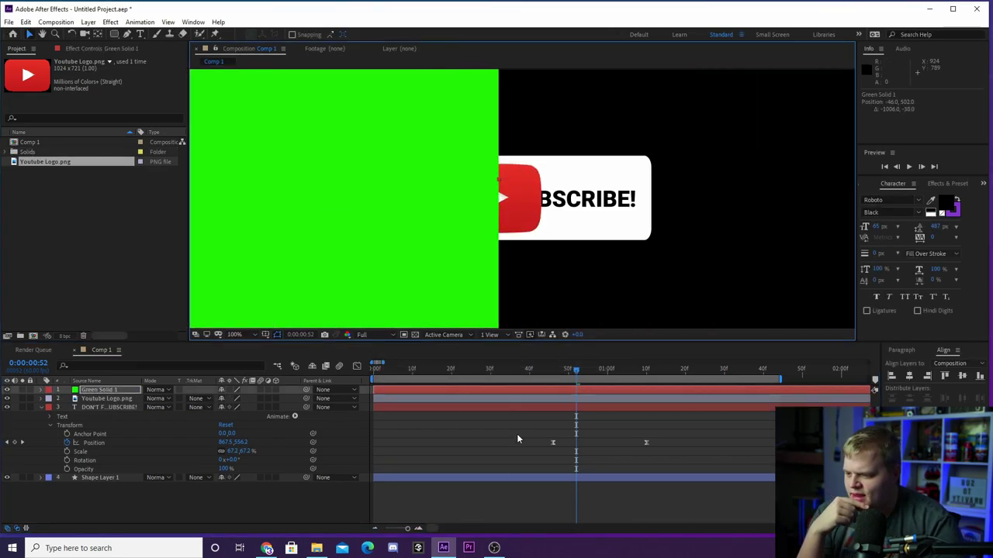
left_click_drag(100, 390, 104, 404)
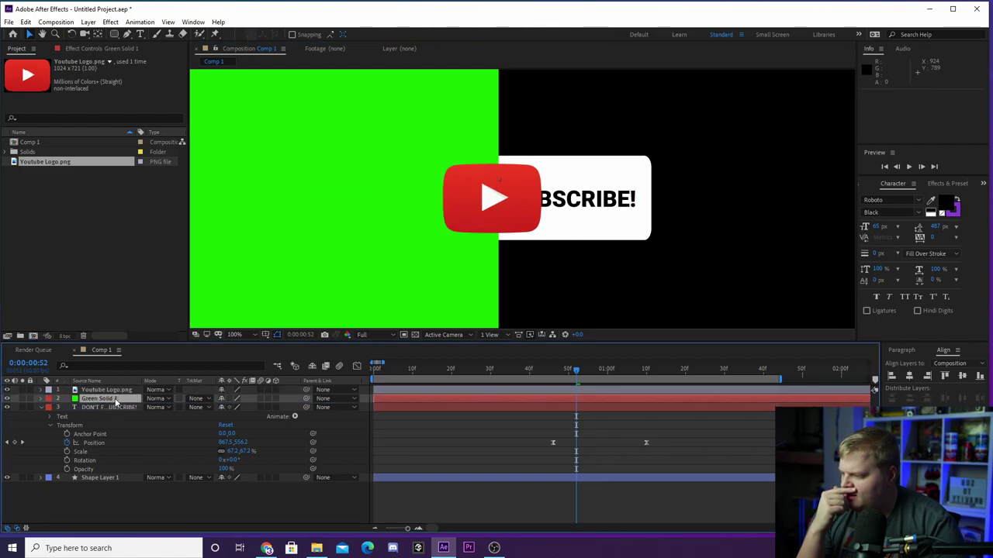
left_click(113, 408)
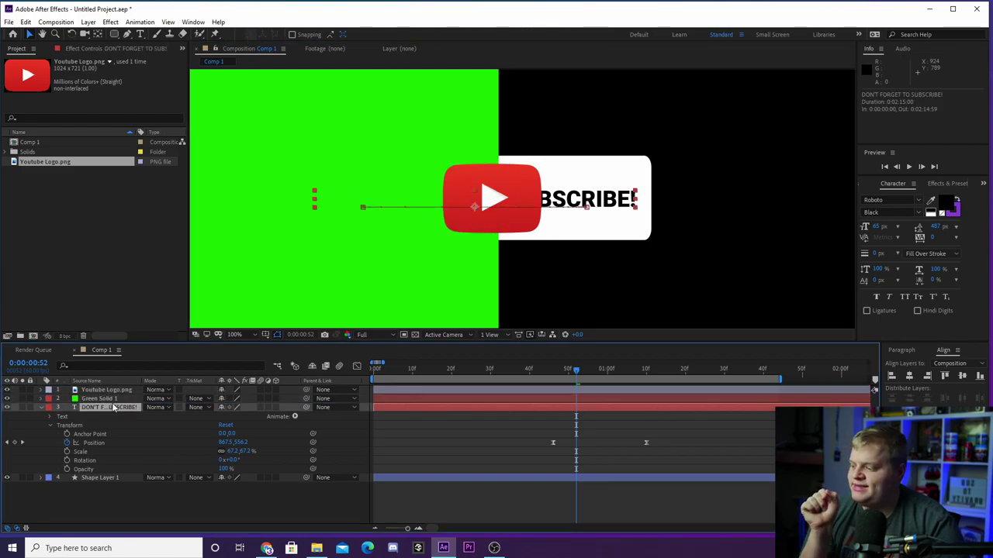
Matte the text layer with Alpha Inverted Matte 'Green Solid 1' and preview at 25% zoom.
left_click(194, 409)
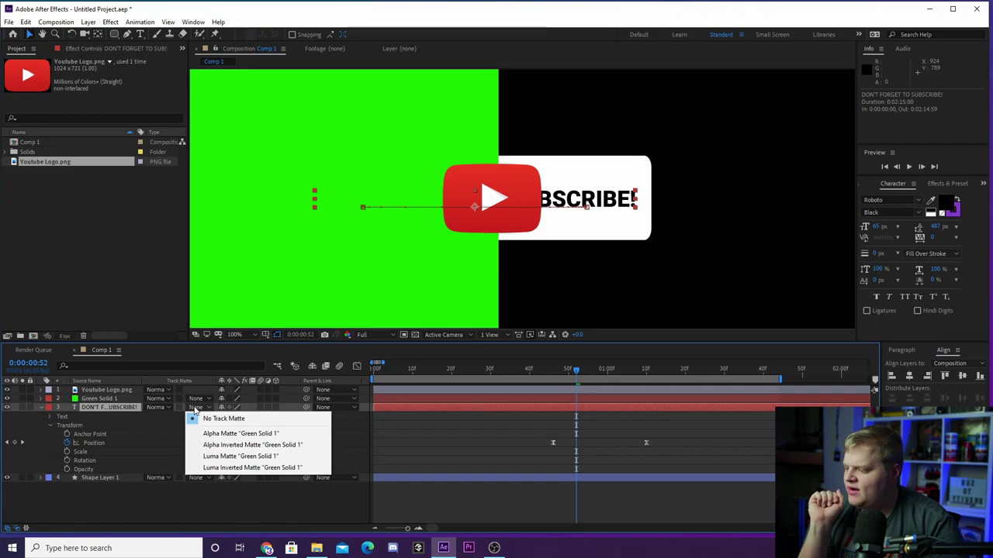
left_click(233, 445)
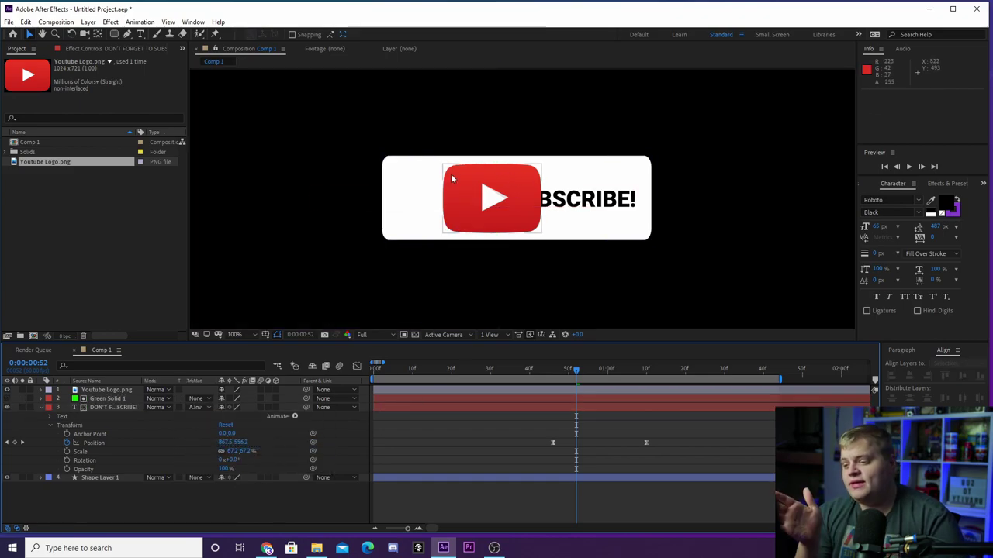
key("space")
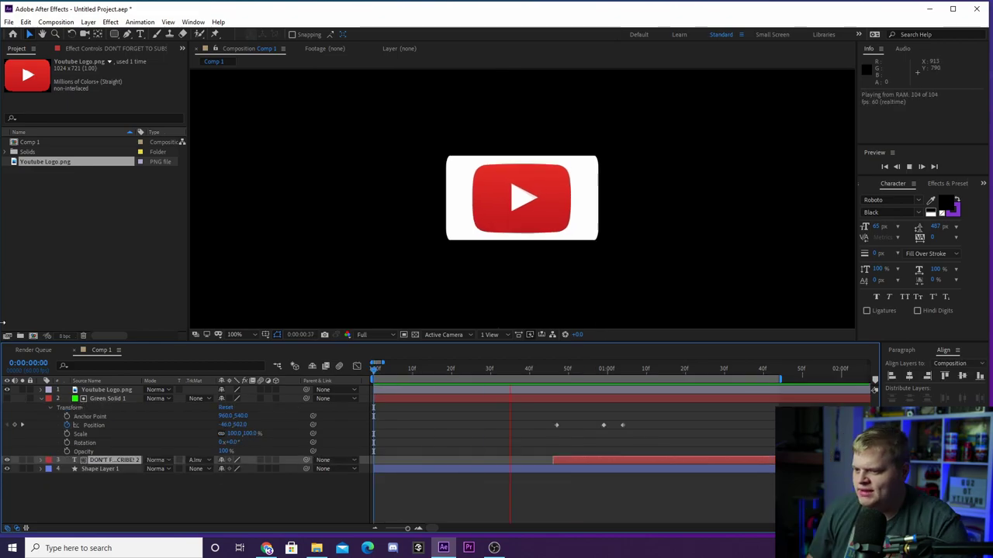
scroll(422, 266, "down", 4)
key("u")
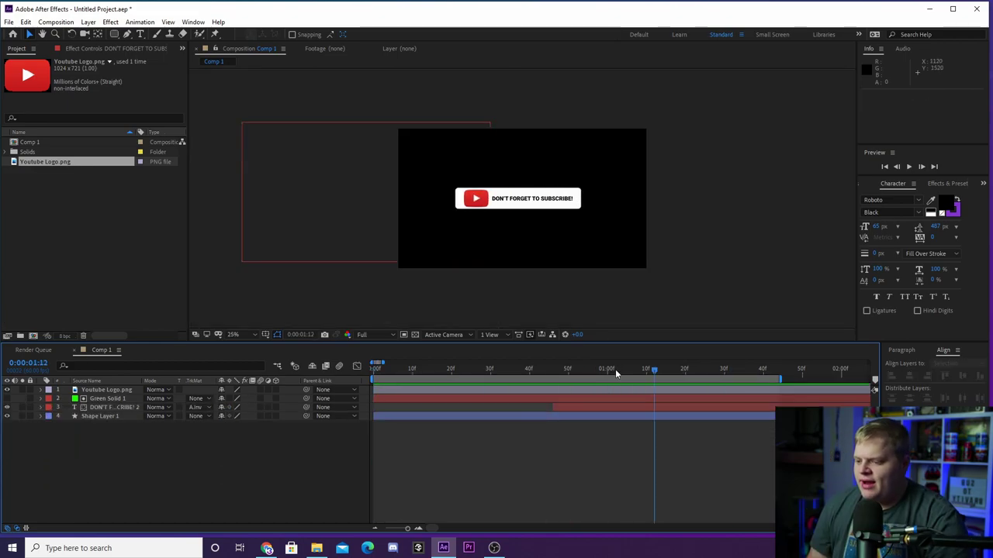
key("space")
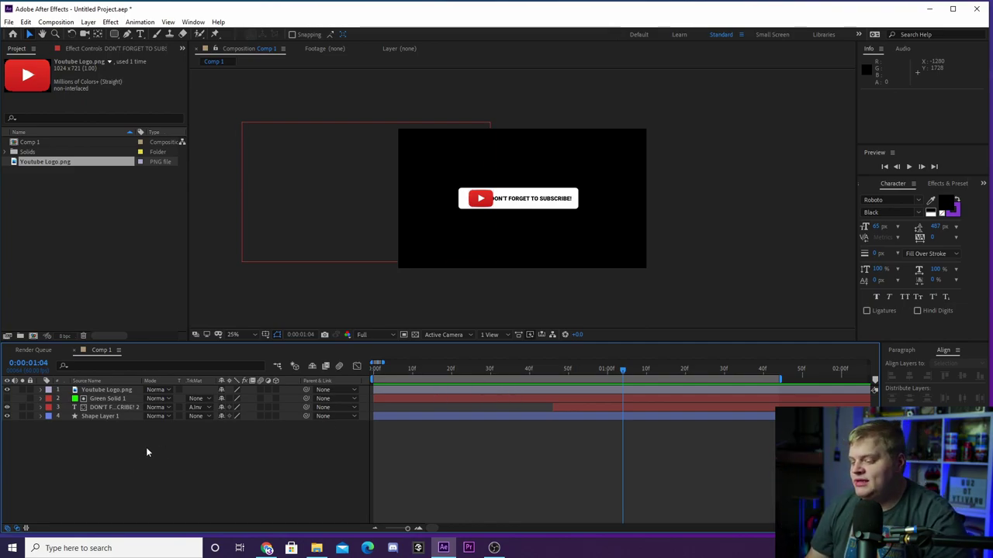
Pre-compose all four layers into Pre-comp 1 and preview the result.
left_click_drag(95, 456, 124, 384)
right_click(114, 415)
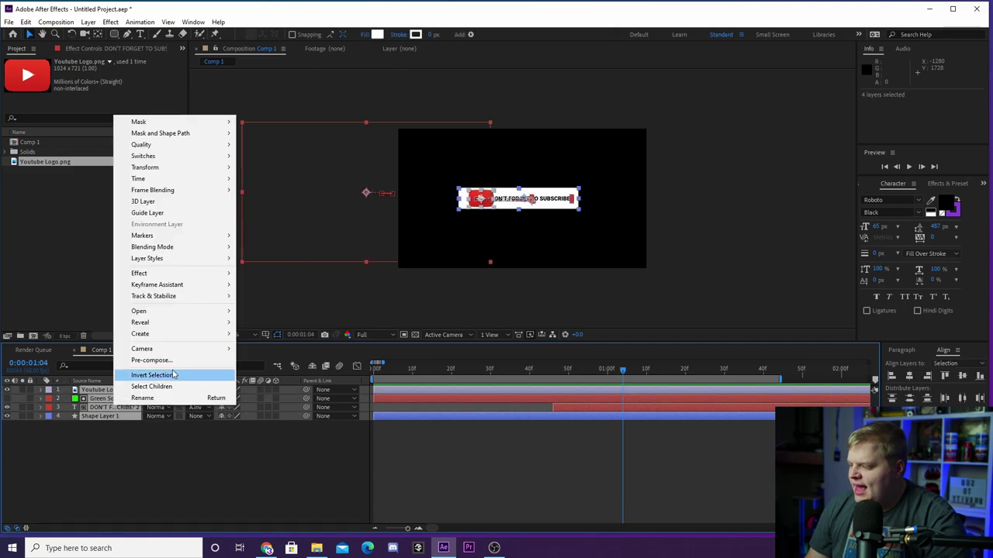
left_click(166, 360)
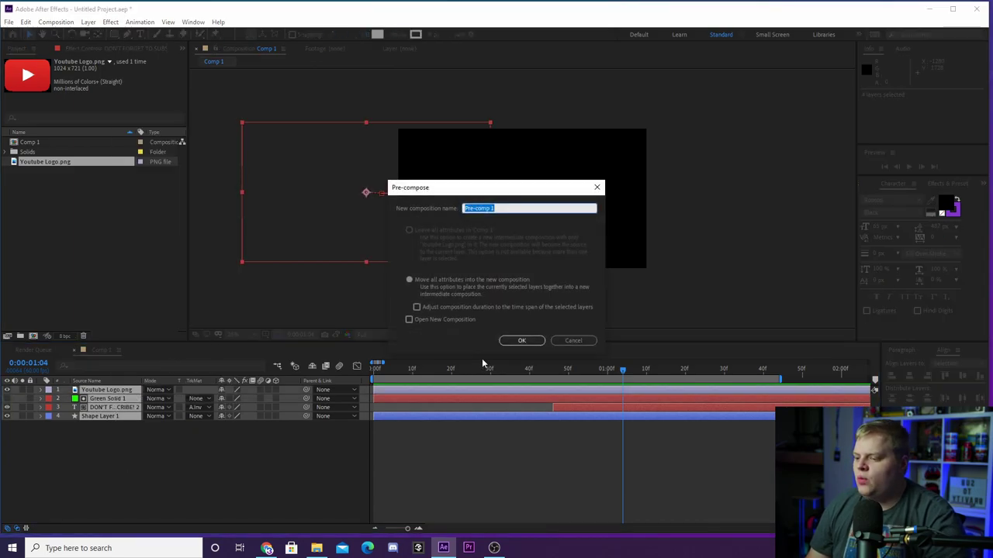
left_click(522, 340)
key("space")
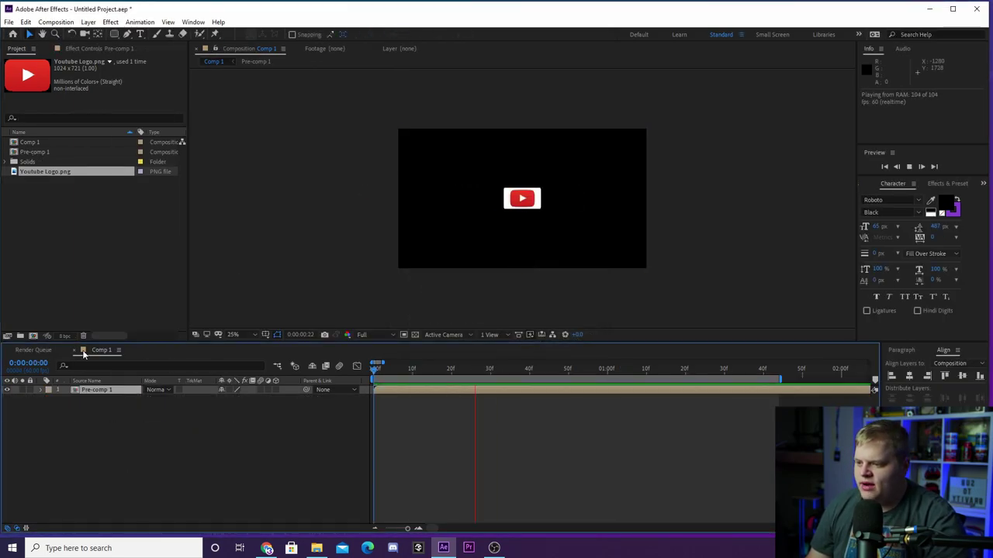
key("space")
Extend the work area to about 4 seconds and split Pre-comp 1 at the 2:00 mark.
left_click(375, 528)
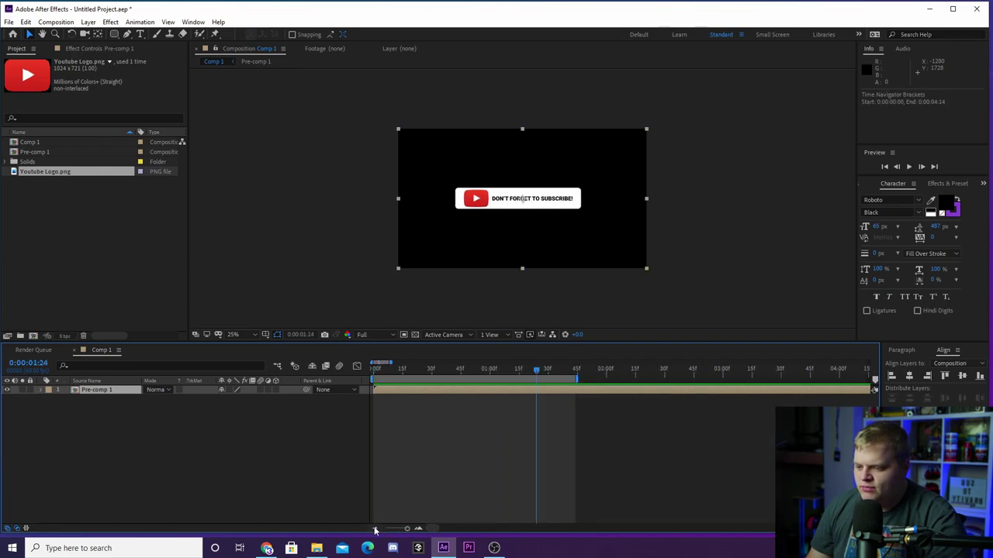
left_click_drag(578, 378, 861, 378)
left_click_drag(537, 369, 606, 378)
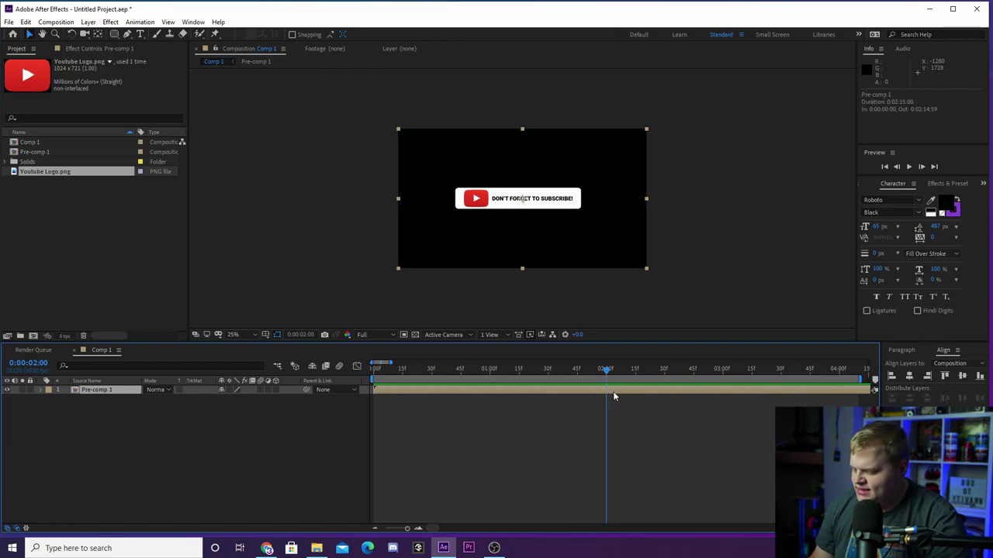
key("ctrl+shift+d")
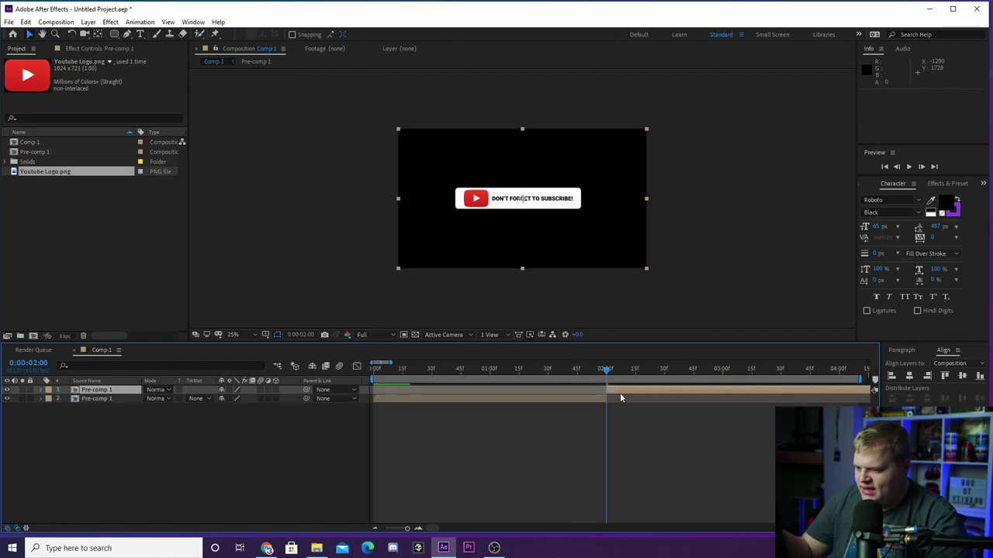
key("Delete")
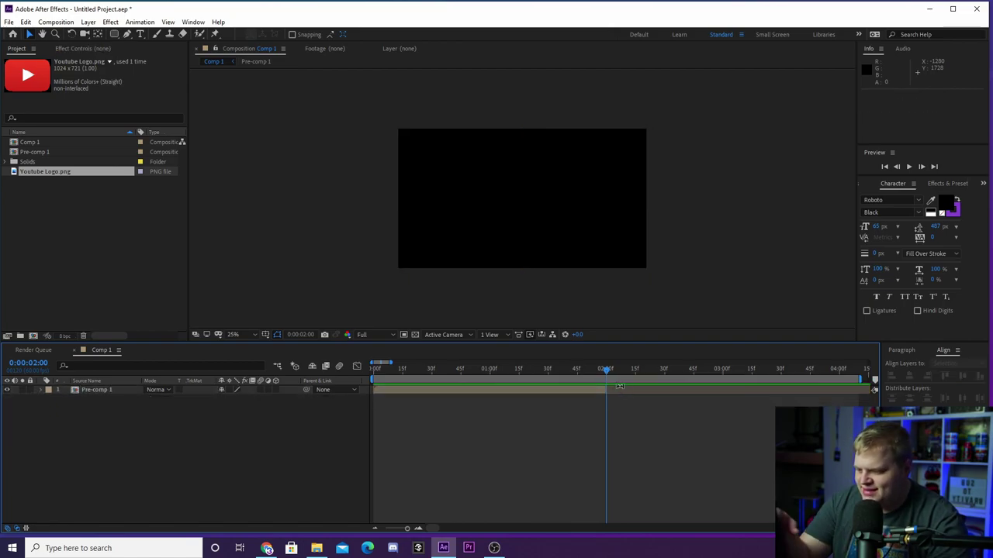
left_click(590, 392)
key("ctrl+z")
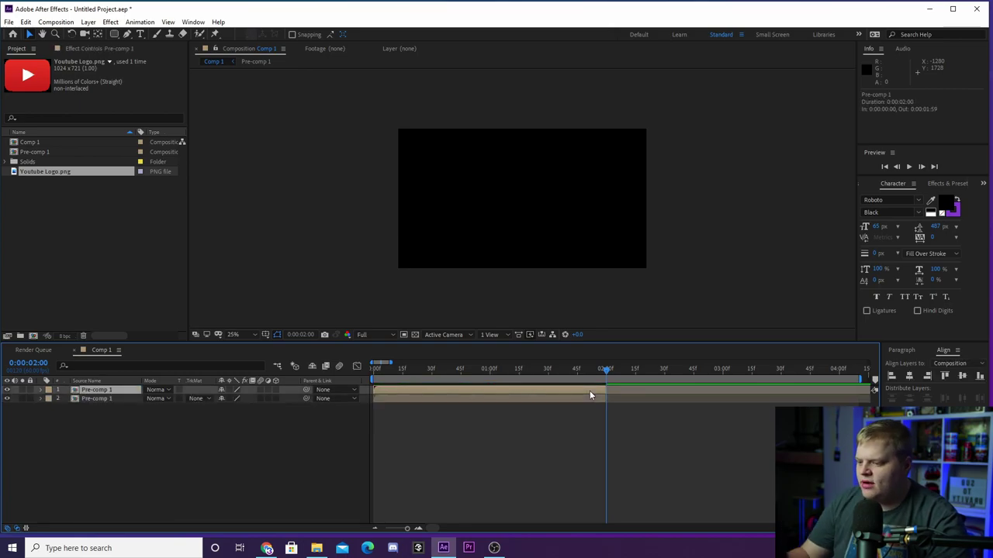
Time-reverse the second Pre-comp 1 copy and align it to start at 2:00.
right_click(590, 391)
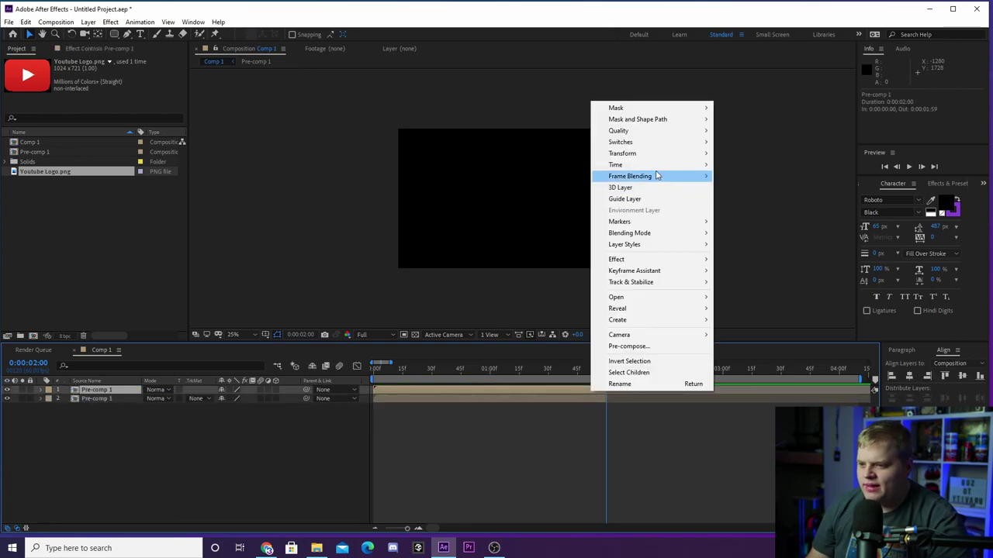
mouse_move(659, 164)
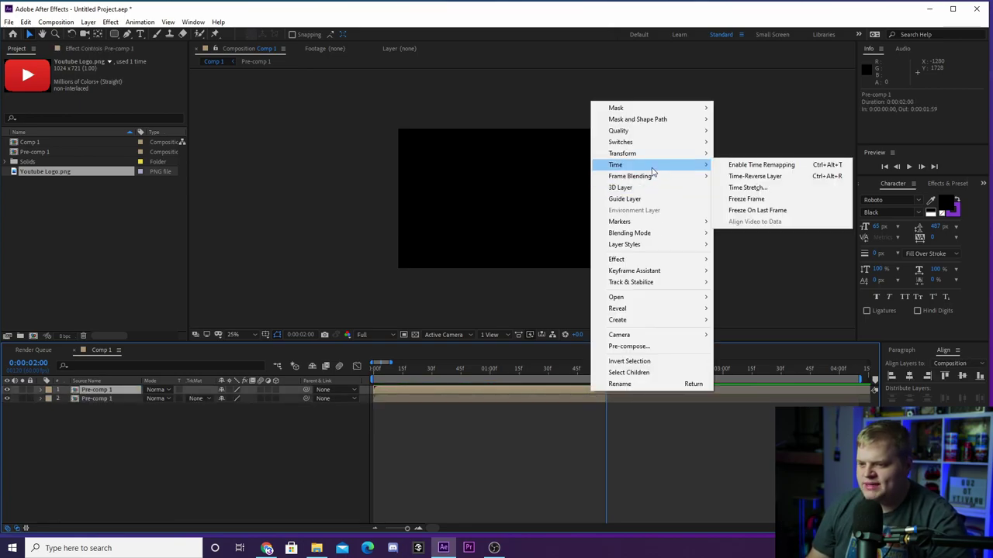
left_click(749, 177)
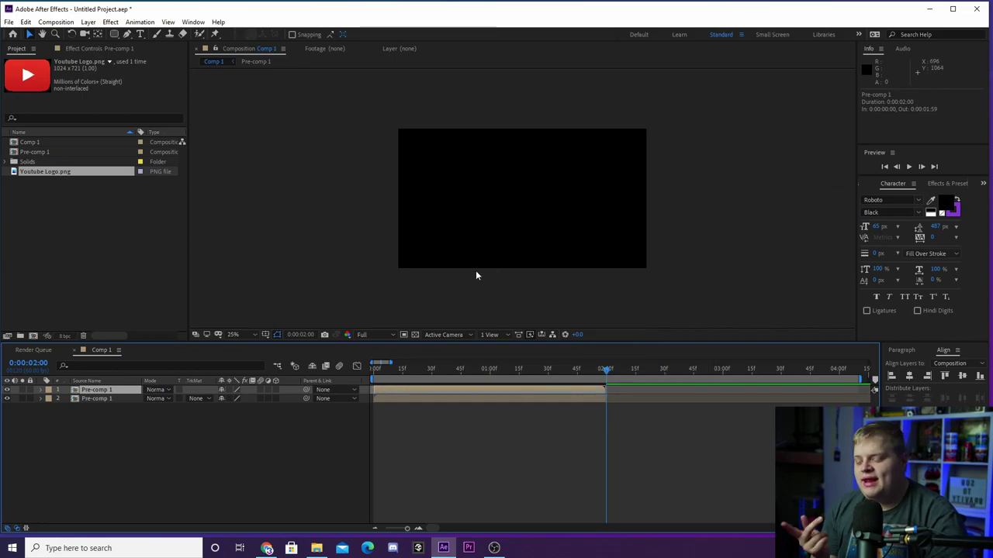
left_click_drag(513, 390, 751, 394)
left_click(418, 528)
left_click(418, 528)
left_click_drag(644, 396, 623, 393)
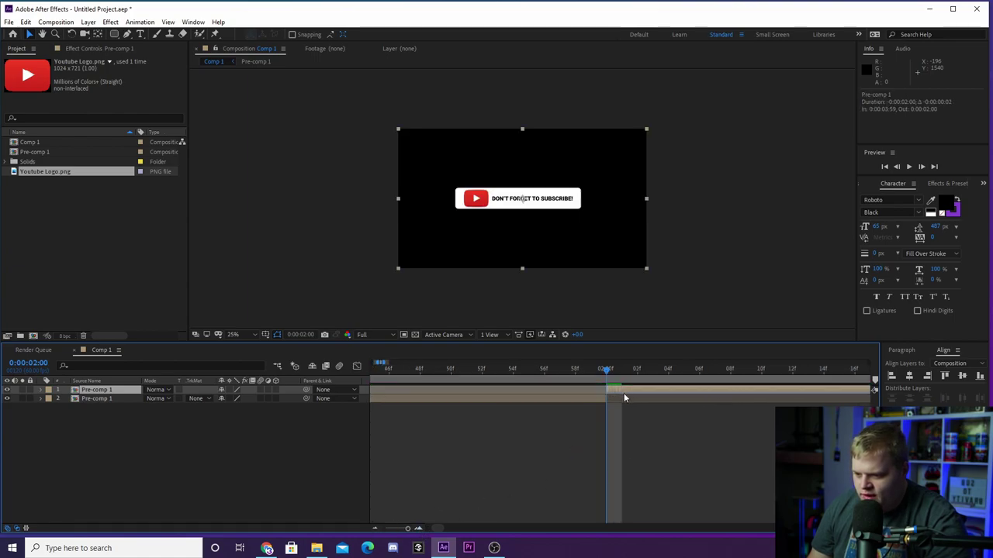
End the work area at 4:00 and preview the in-and-out animation.
left_click(374, 528)
left_click(374, 529)
left_click_drag(694, 379, 680, 381)
key("space")
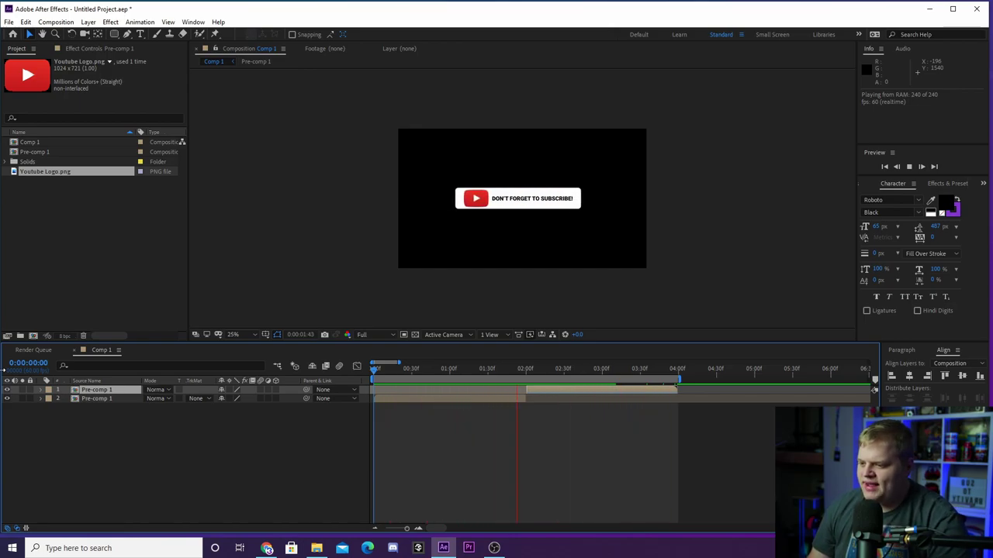
key("space")
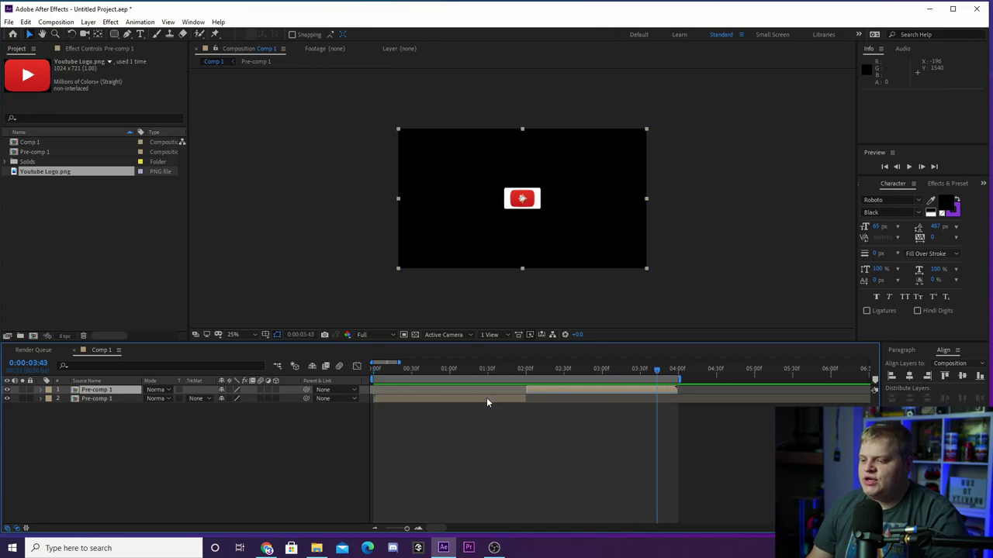
Delay the reversed outro so the banner holds longer, extend the work area, and preview.
left_click_drag(535, 390, 547, 399)
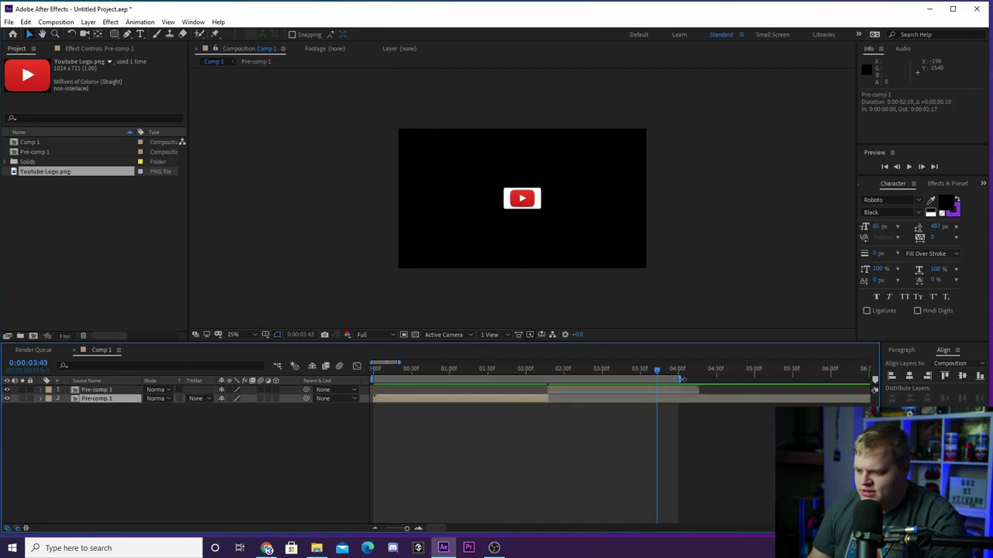
left_click_drag(683, 384, 705, 381)
key("space")
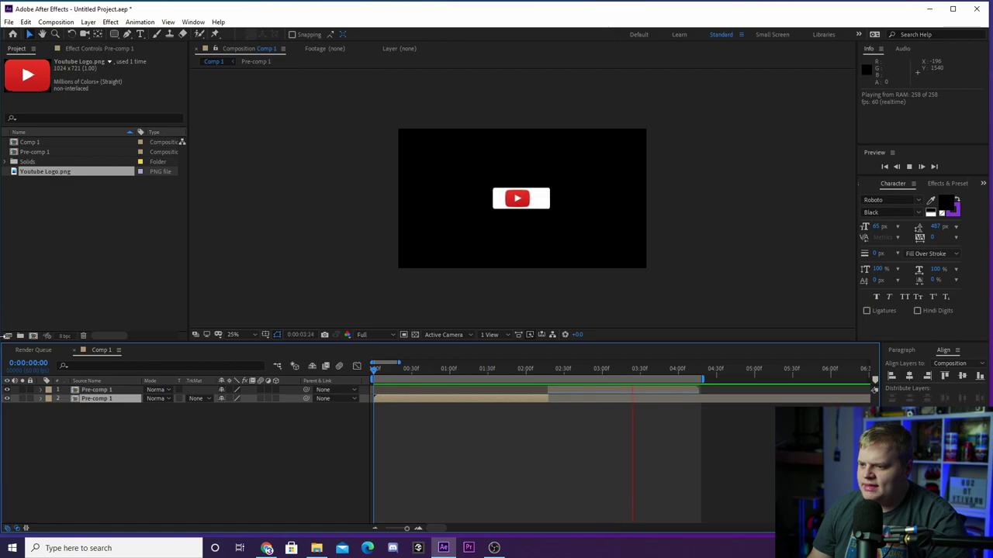
key("space")
key("space")
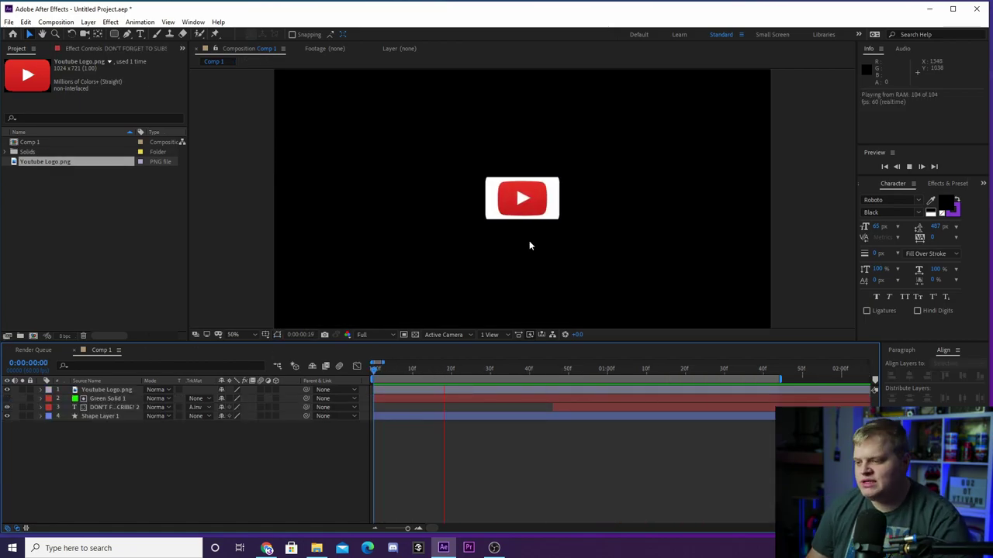
Preview the logo pop-in intro, stopping at frame 44, and bring up the Composition menu.
left_click(396, 368)
scroll(539, 205, "down", 2)
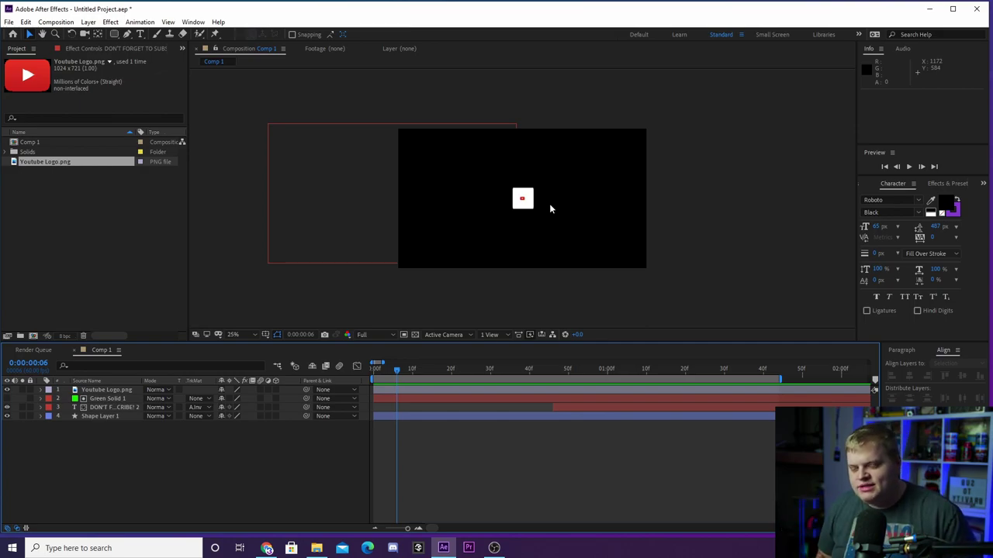
key("space")
left_click(291, 334)
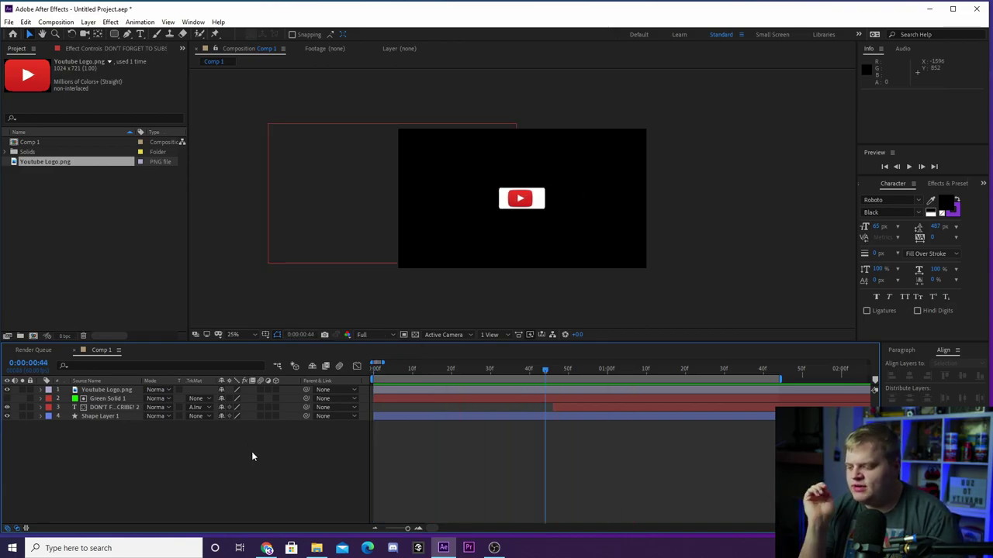
left_click(63, 22)
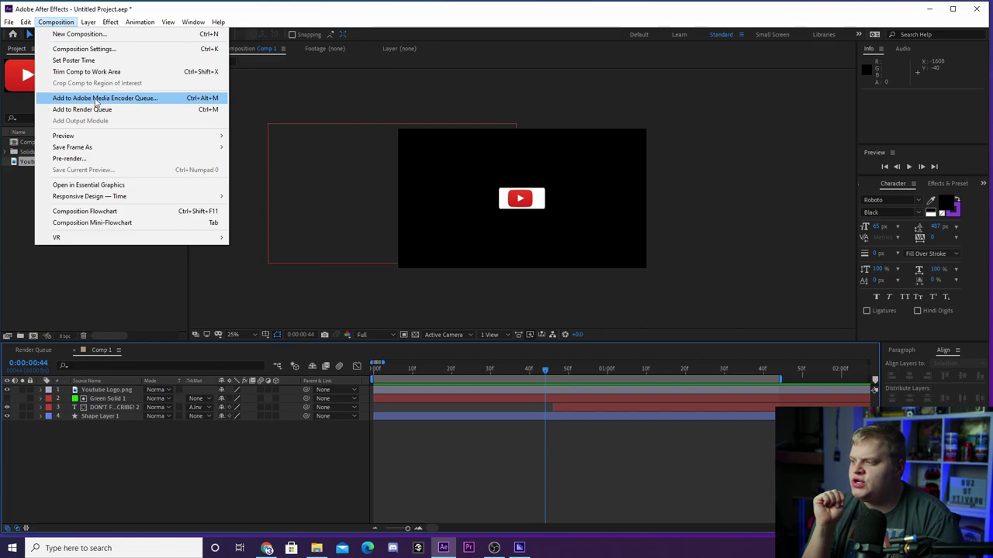
Add Comp 1 to the Adobe Media Encoder queue and switch over to Media Encoder.
key("Escape")
left_click(519, 549)
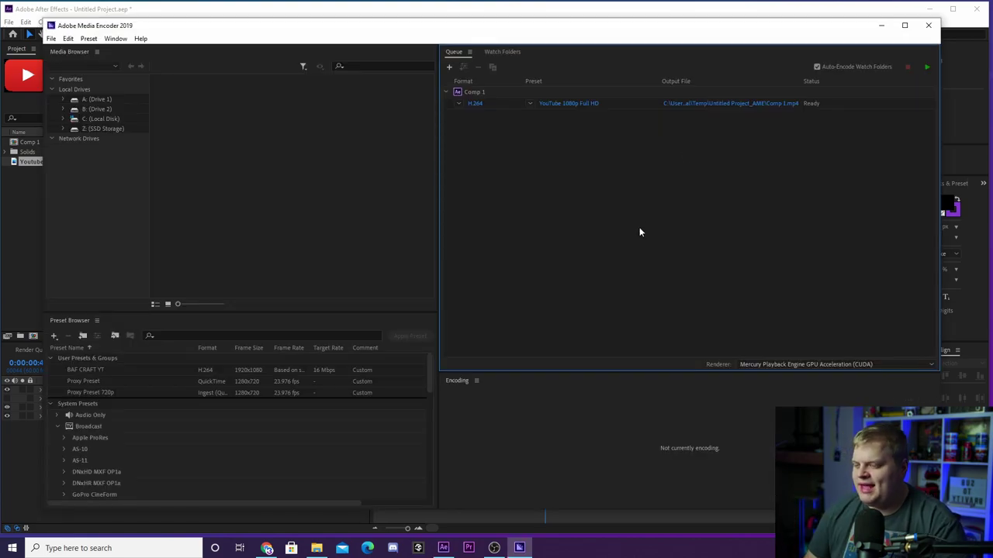
Change the queued Comp 1 export from H.264 to WebM with Include Alpha Channel ticked.
left_click(476, 103)
mouse_move(542, 50)
left_mouse_down()
mouse_move(579, 57)
mouse_move(561, 54)
left_mouse_up()
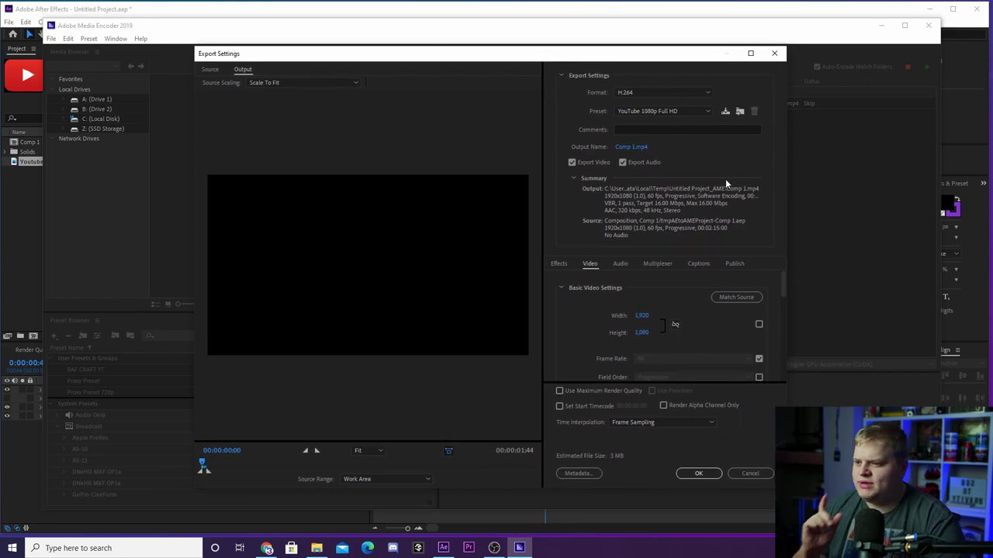
left_click(641, 94)
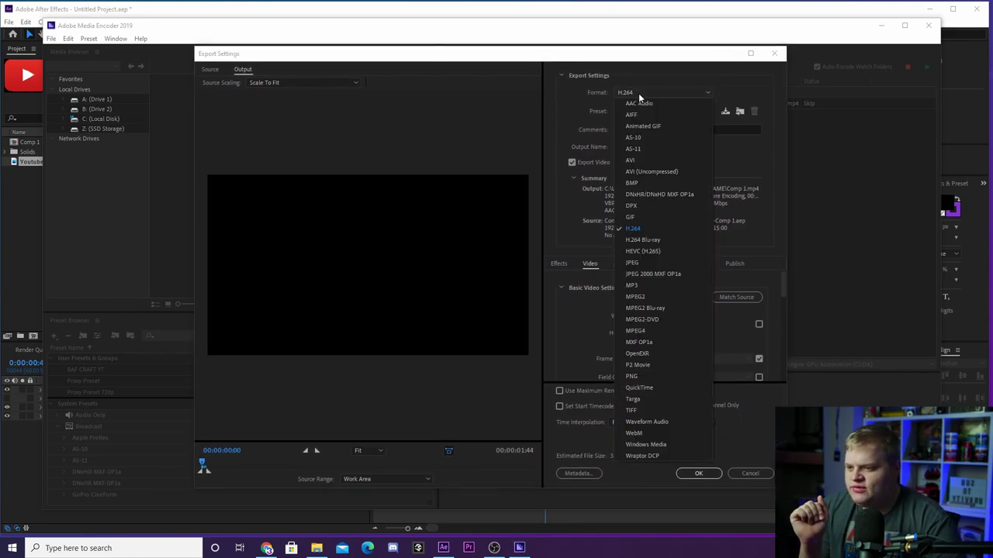
key("Escape")
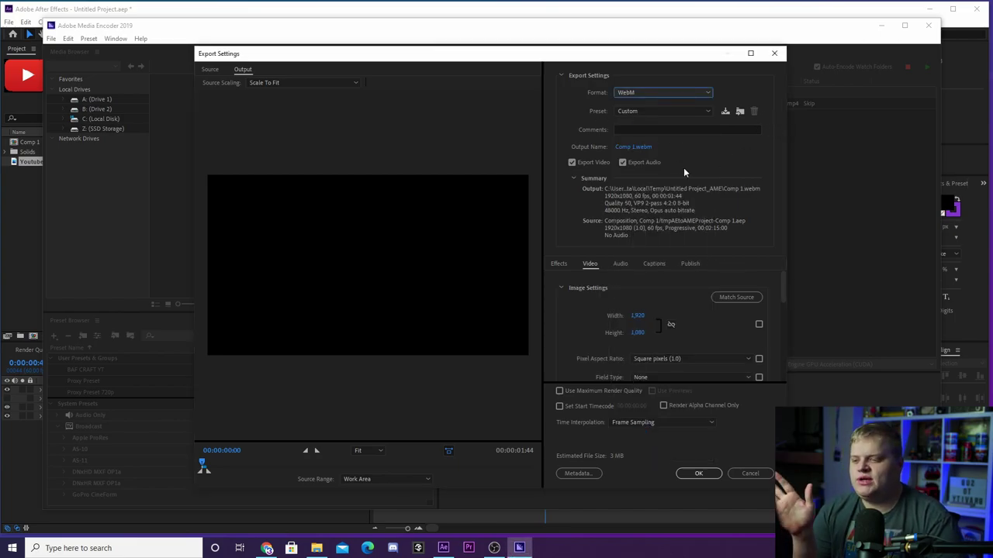
scroll(578, 300, "down", 5)
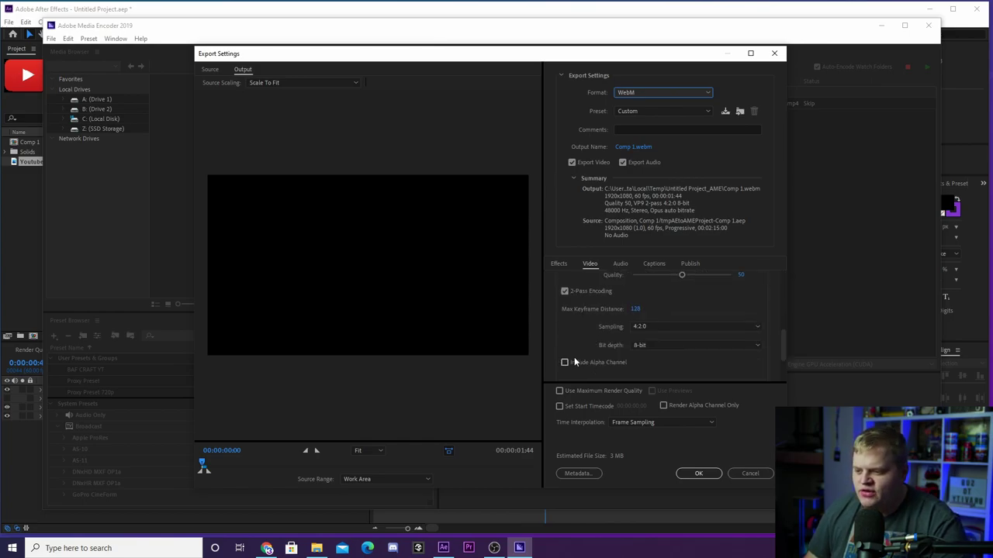
left_click(565, 363)
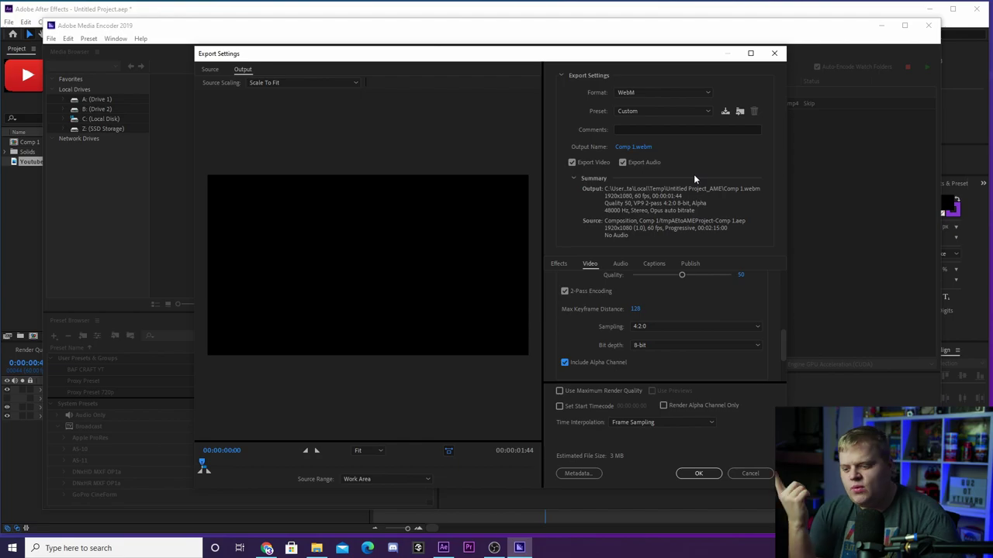
left_click(699, 474)
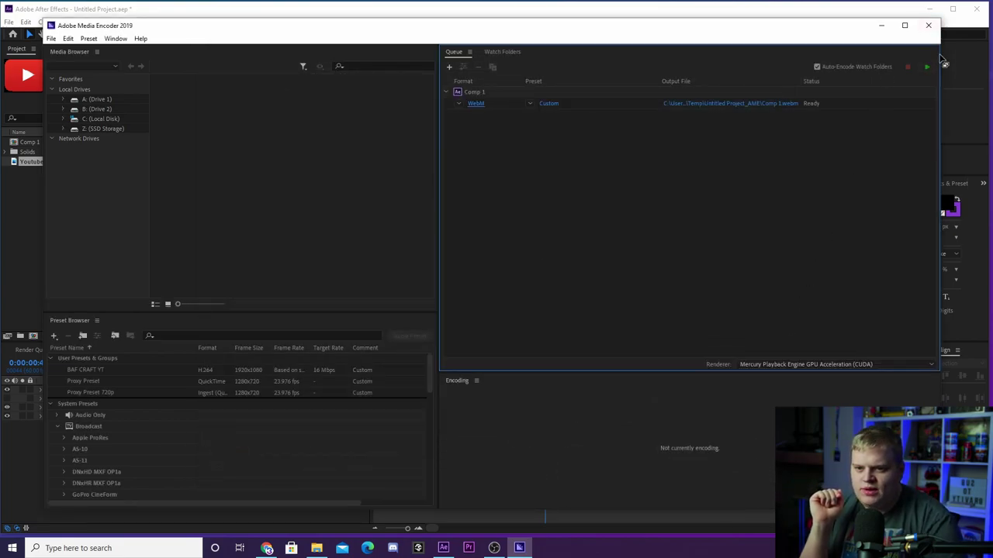